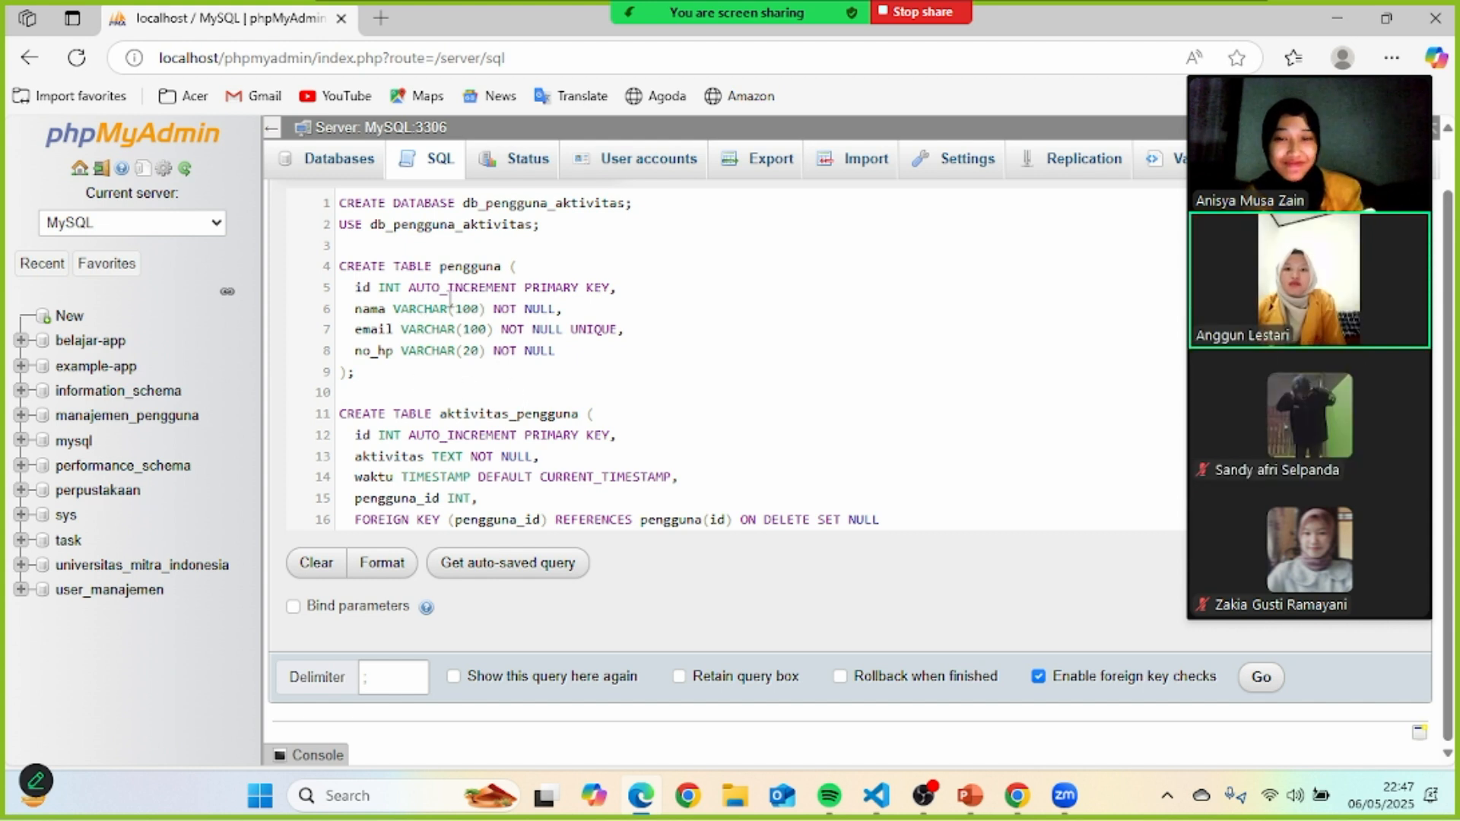
- Scroll through the SQL script down to the closing SELECT statements
{"action": "scroll", "coordinate": [467, 440], "scroll_direction": "down", "scroll_amount": 1}
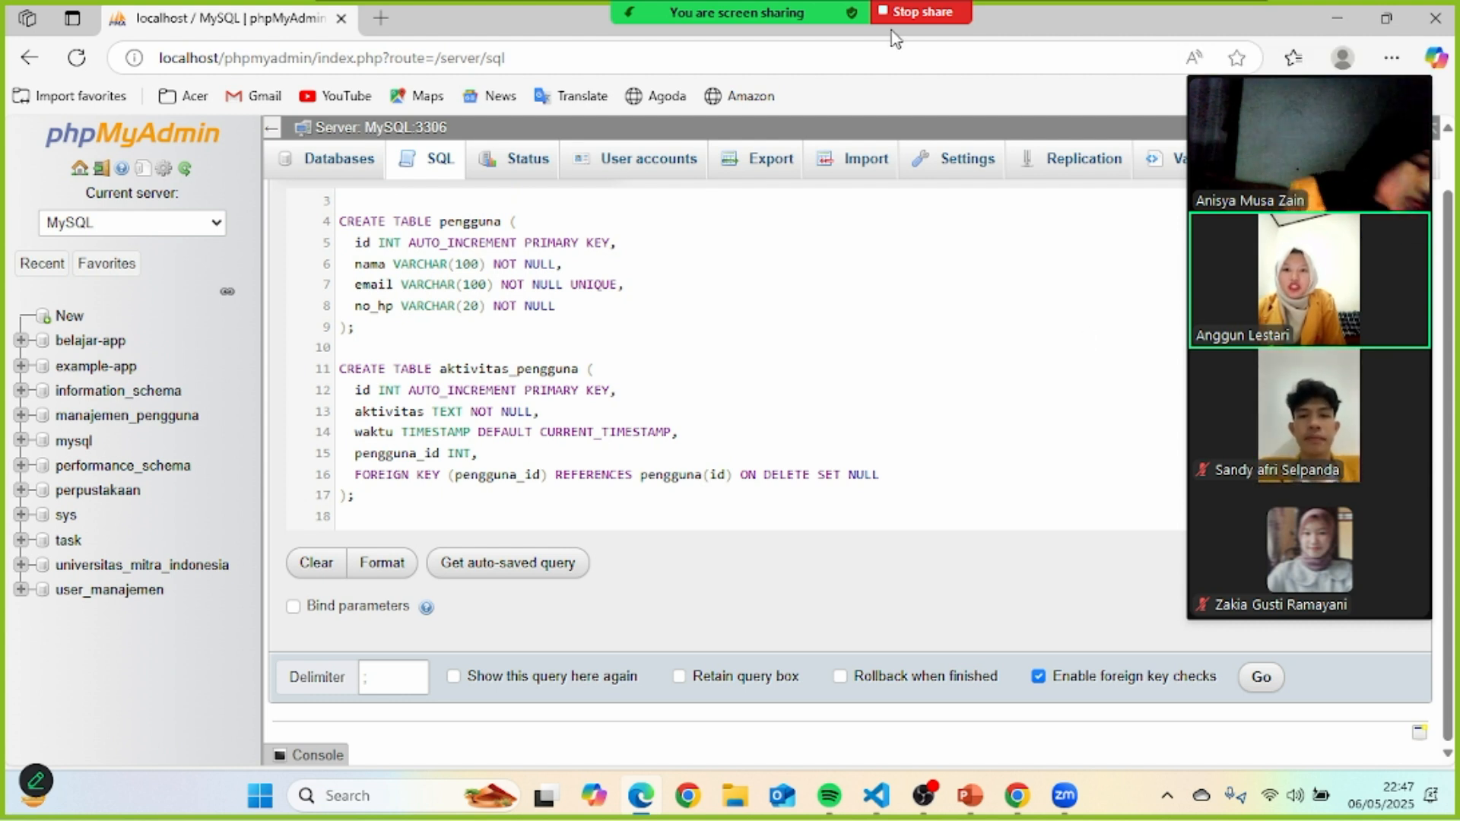
{"action": "scroll", "coordinate": [619, 365], "scroll_direction": "down", "scroll_amount": 1}
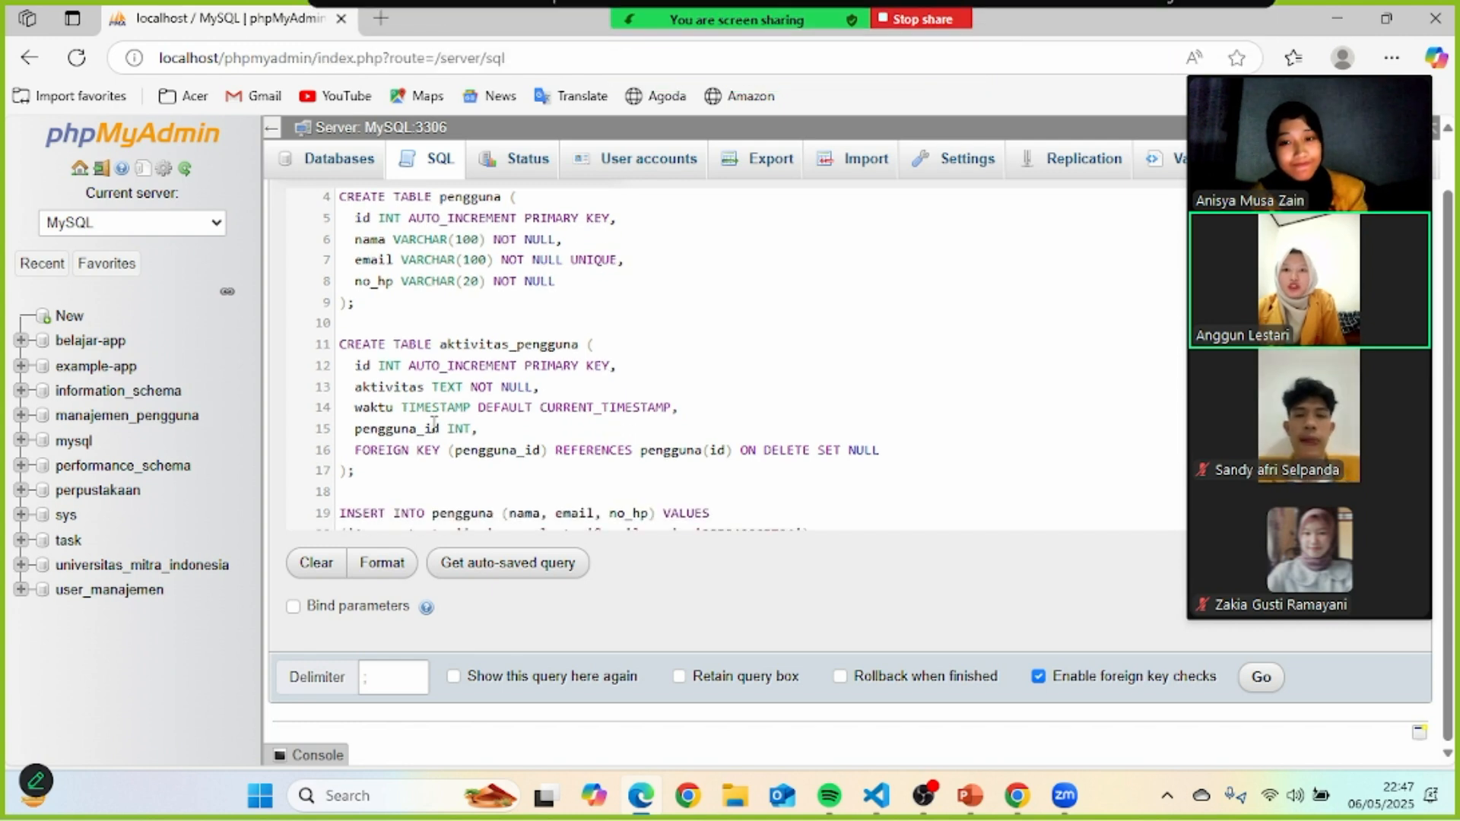
{"action": "scroll", "coordinate": [457, 380], "scroll_direction": "down", "scroll_amount": 2}
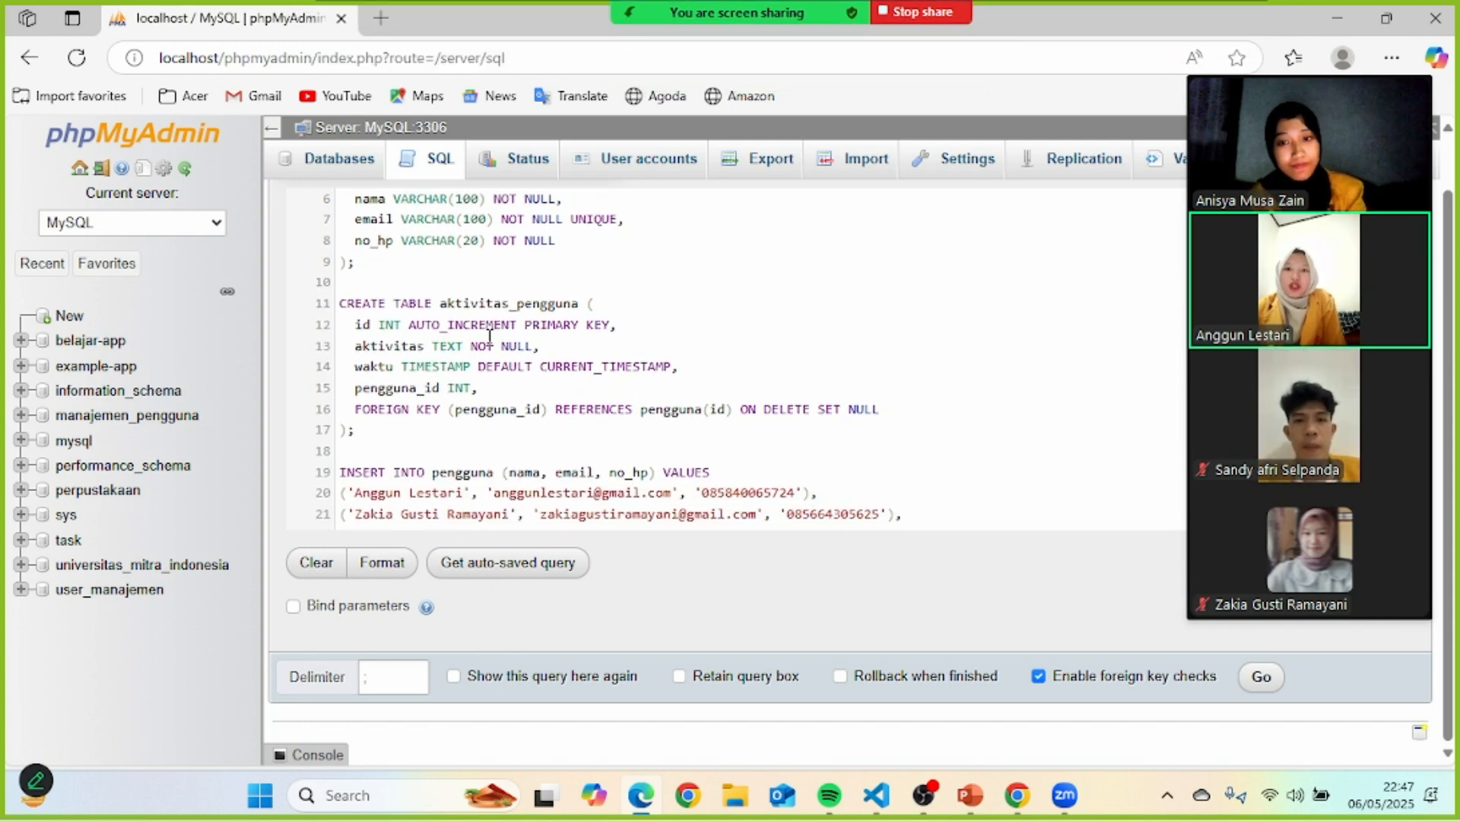
{"action": "scroll", "coordinate": [578, 353], "scroll_direction": "down", "scroll_amount": 1}
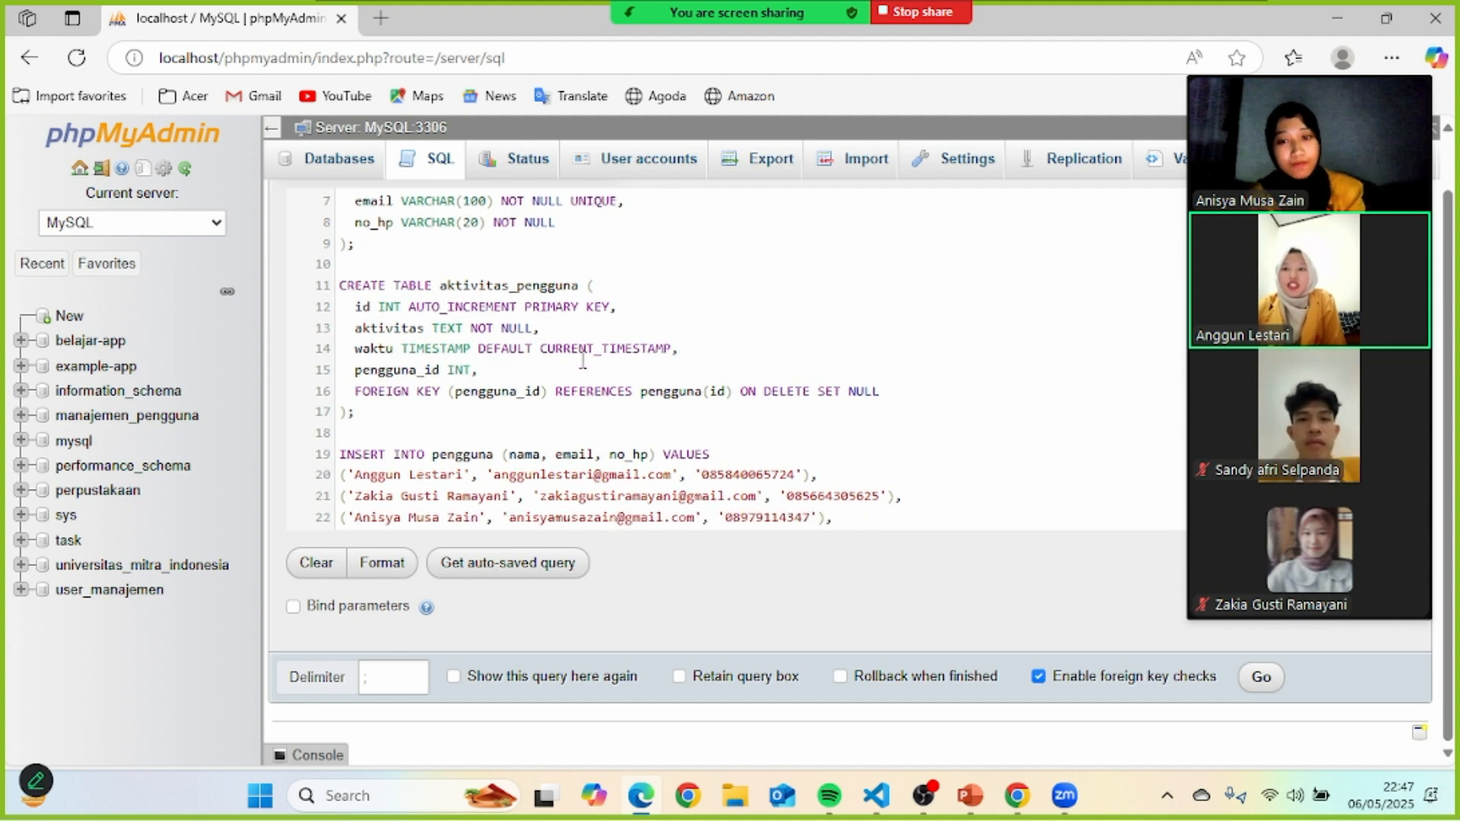
{"action": "scroll", "coordinate": [583, 360], "scroll_direction": "down", "scroll_amount": 3}
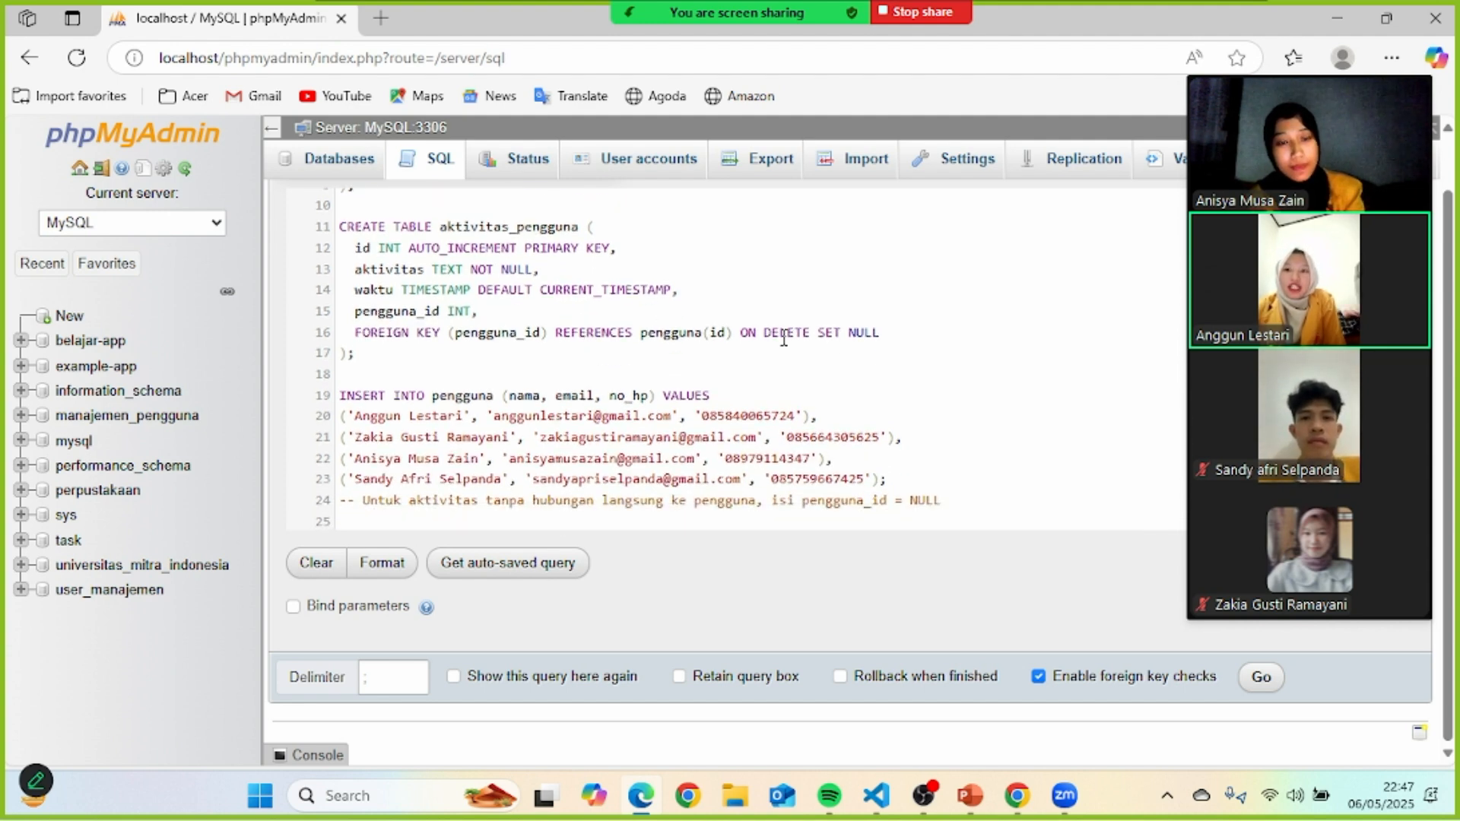
{"action": "scroll", "coordinate": [514, 383], "scroll_direction": "down", "scroll_amount": 3}
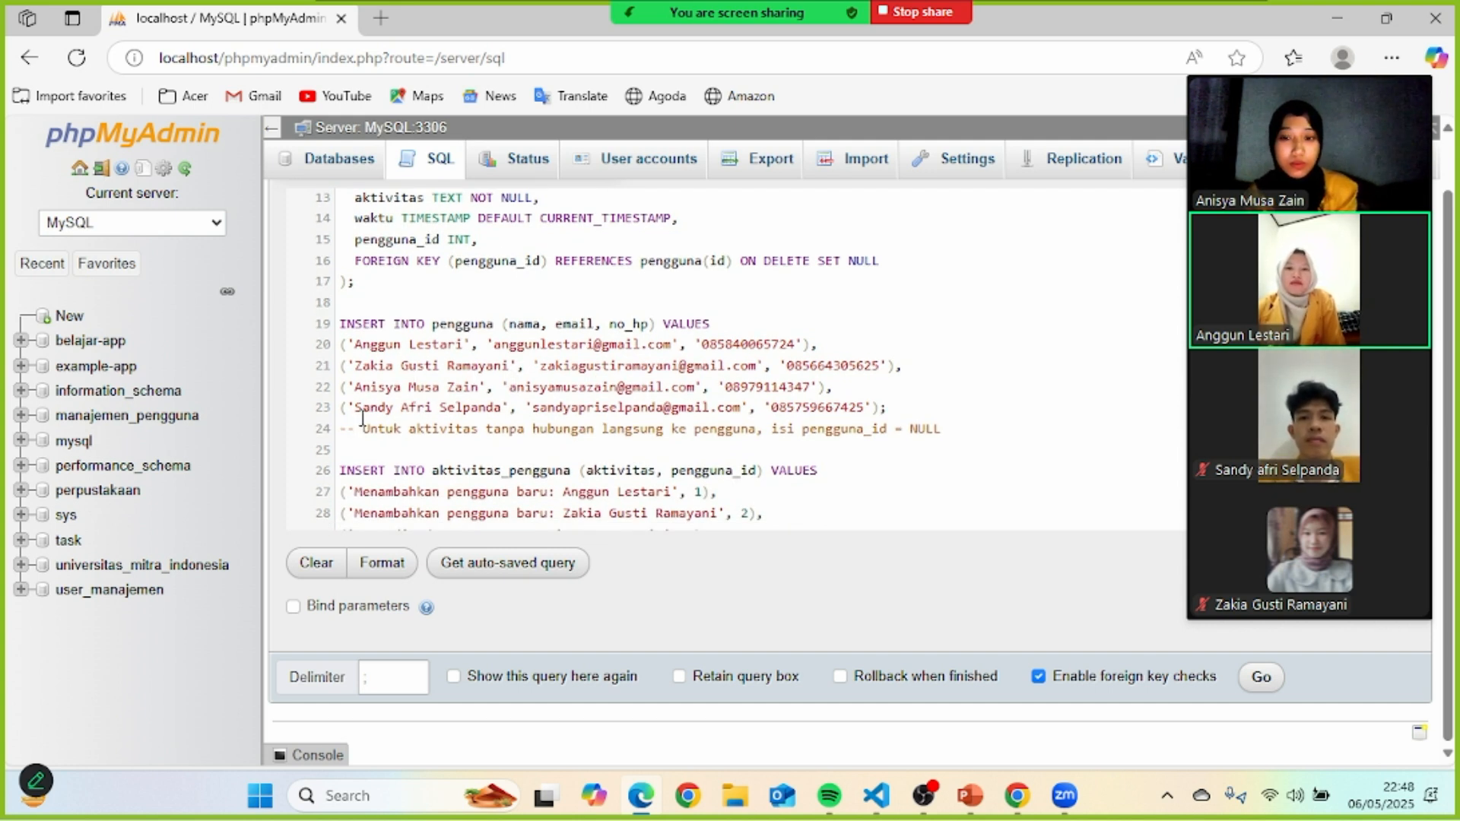
{"action": "scroll", "coordinate": [514, 419], "scroll_direction": "down", "scroll_amount": 5}
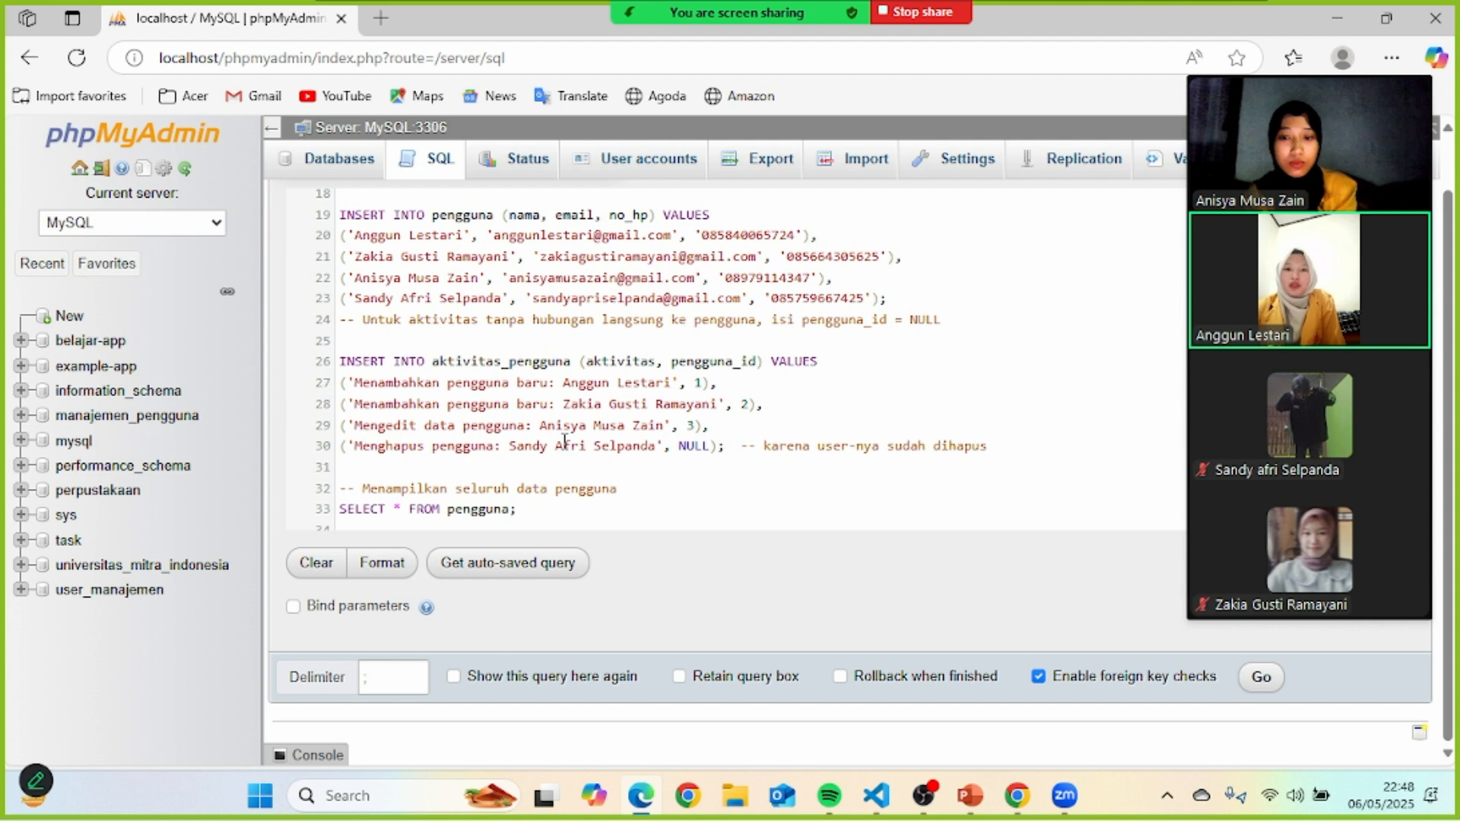
{"action": "scroll", "coordinate": [564, 441], "scroll_direction": "down", "scroll_amount": 3}
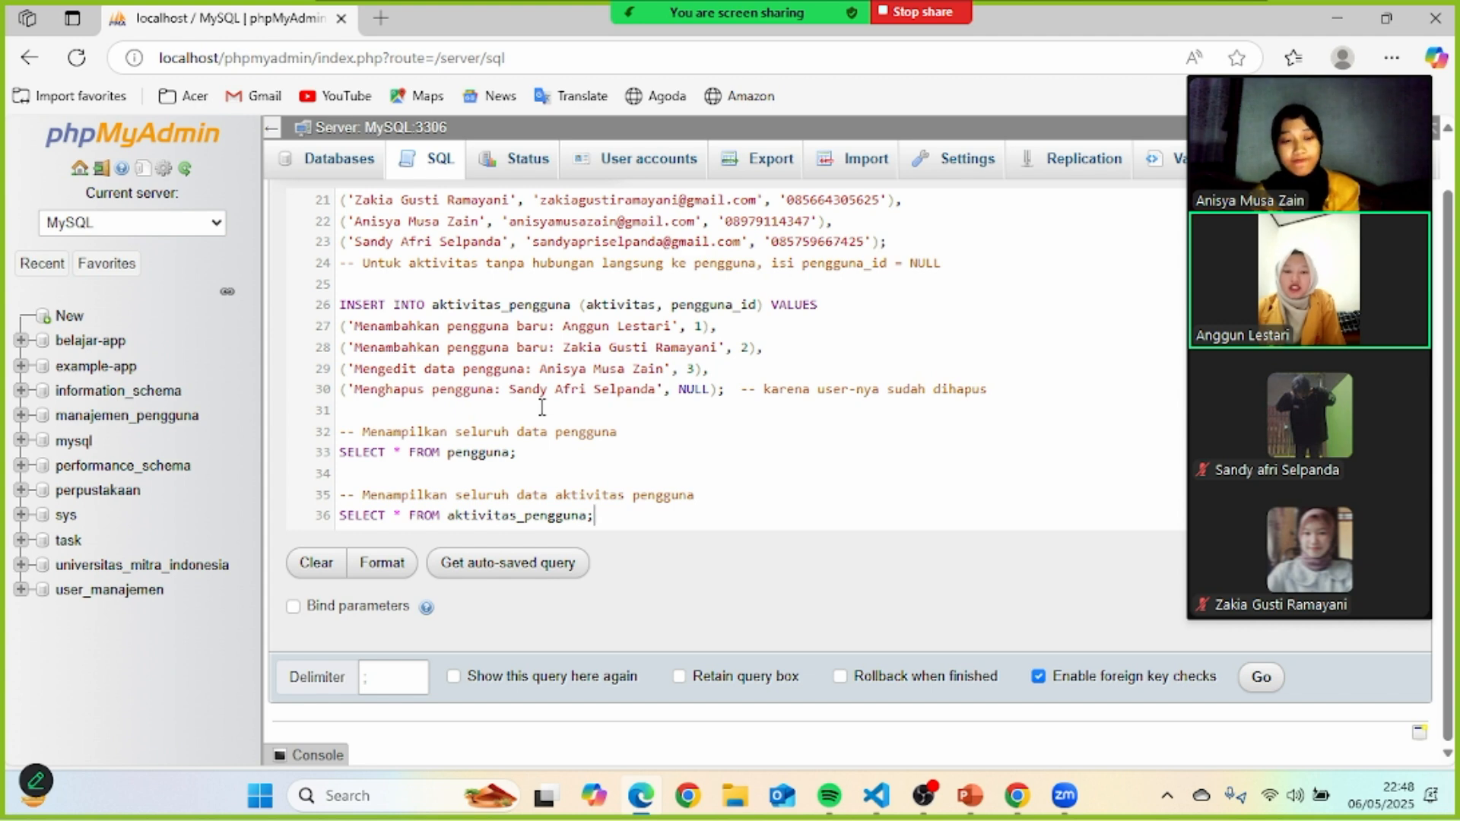
- Execute the script, then browse the pengguna and aktivitas_pengguna tables in db_pengguna_aktivitas
{"action": "left_click", "coordinate": [1278, 678]}
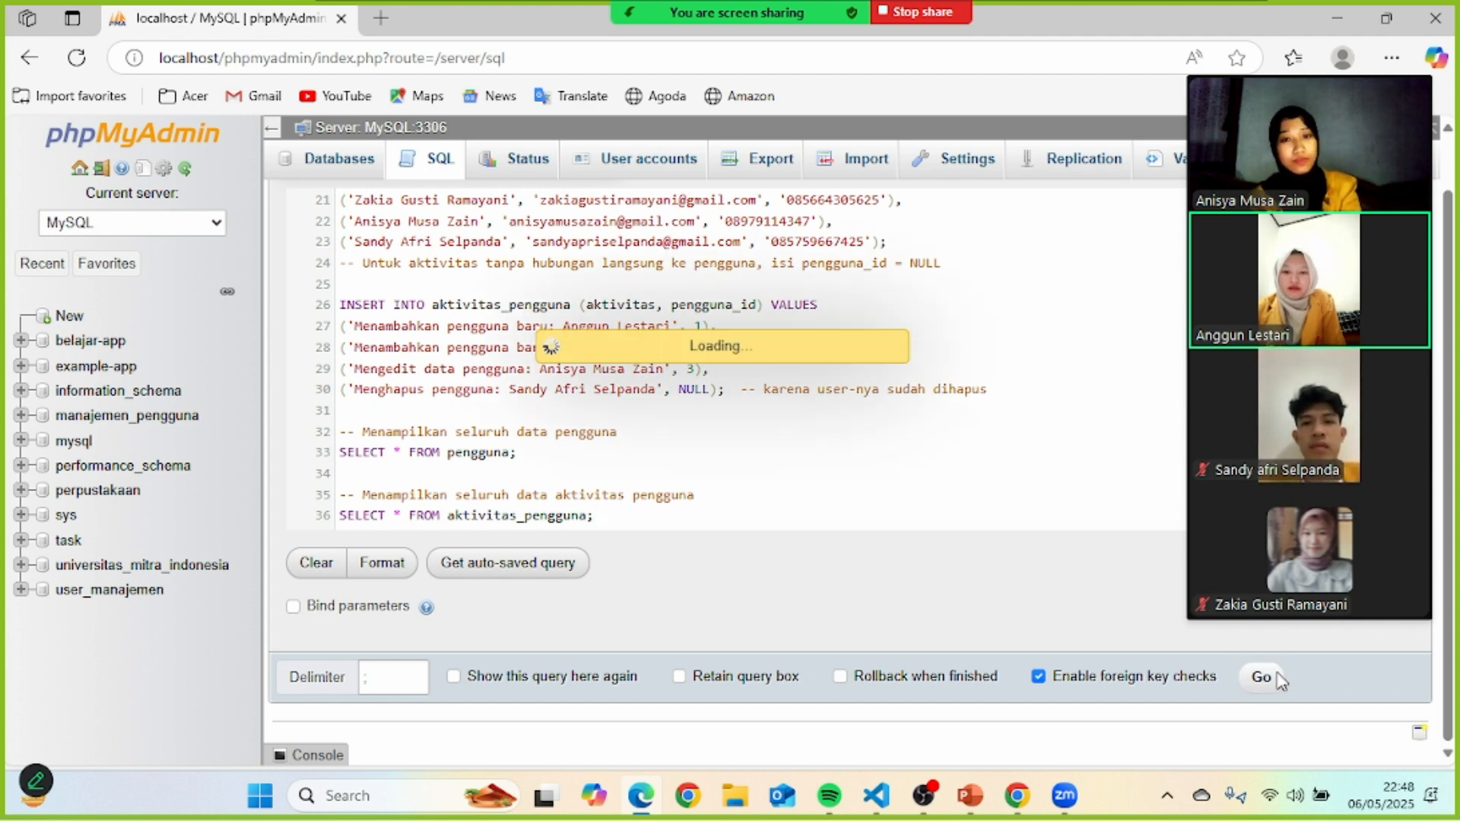
{"action": "left_click", "coordinate": [107, 367]}
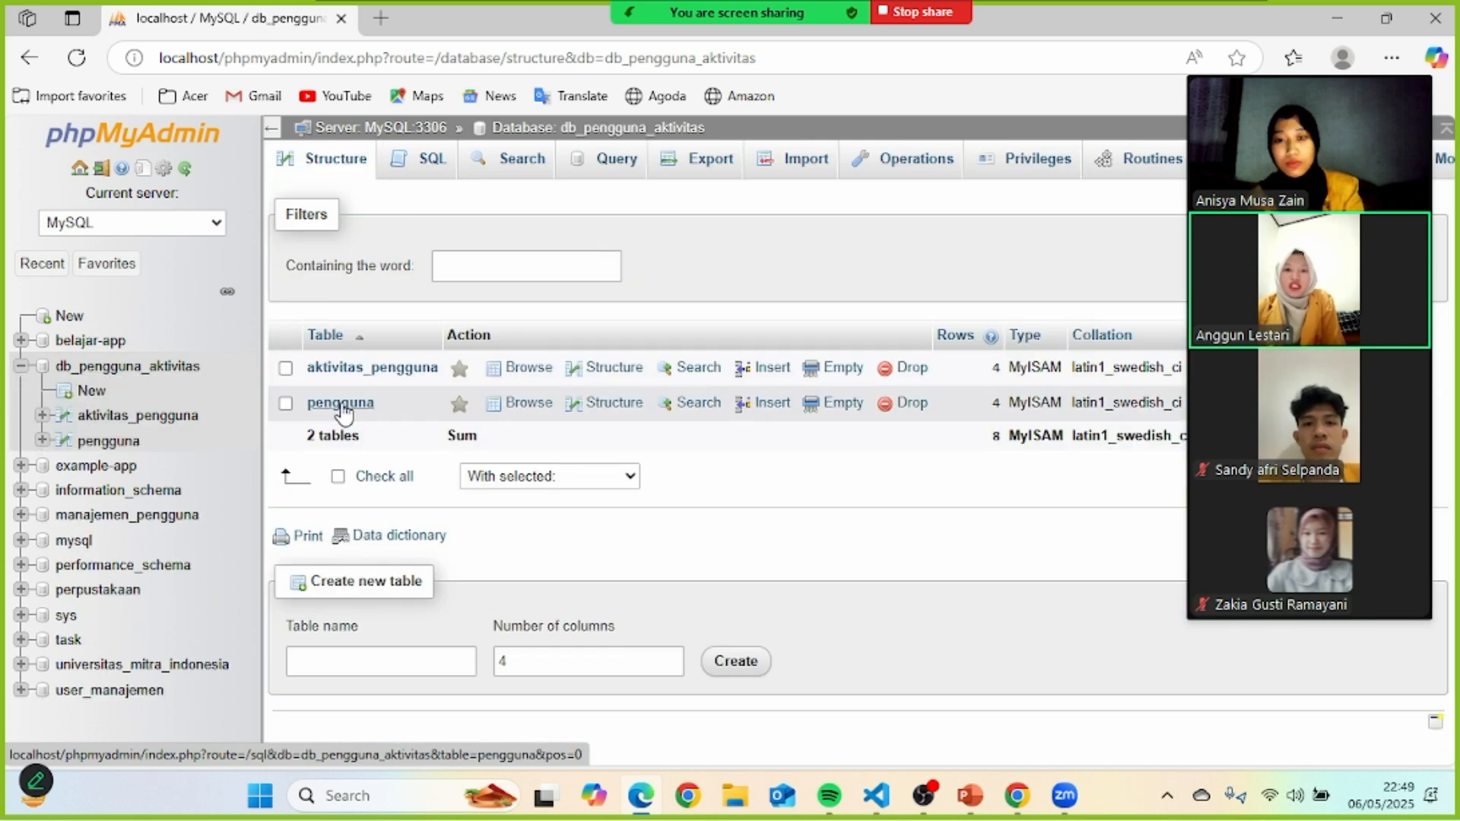
{"action": "left_click", "coordinate": [343, 404]}
{"action": "scroll", "coordinate": [645, 458], "scroll_direction": "down", "scroll_amount": 1}
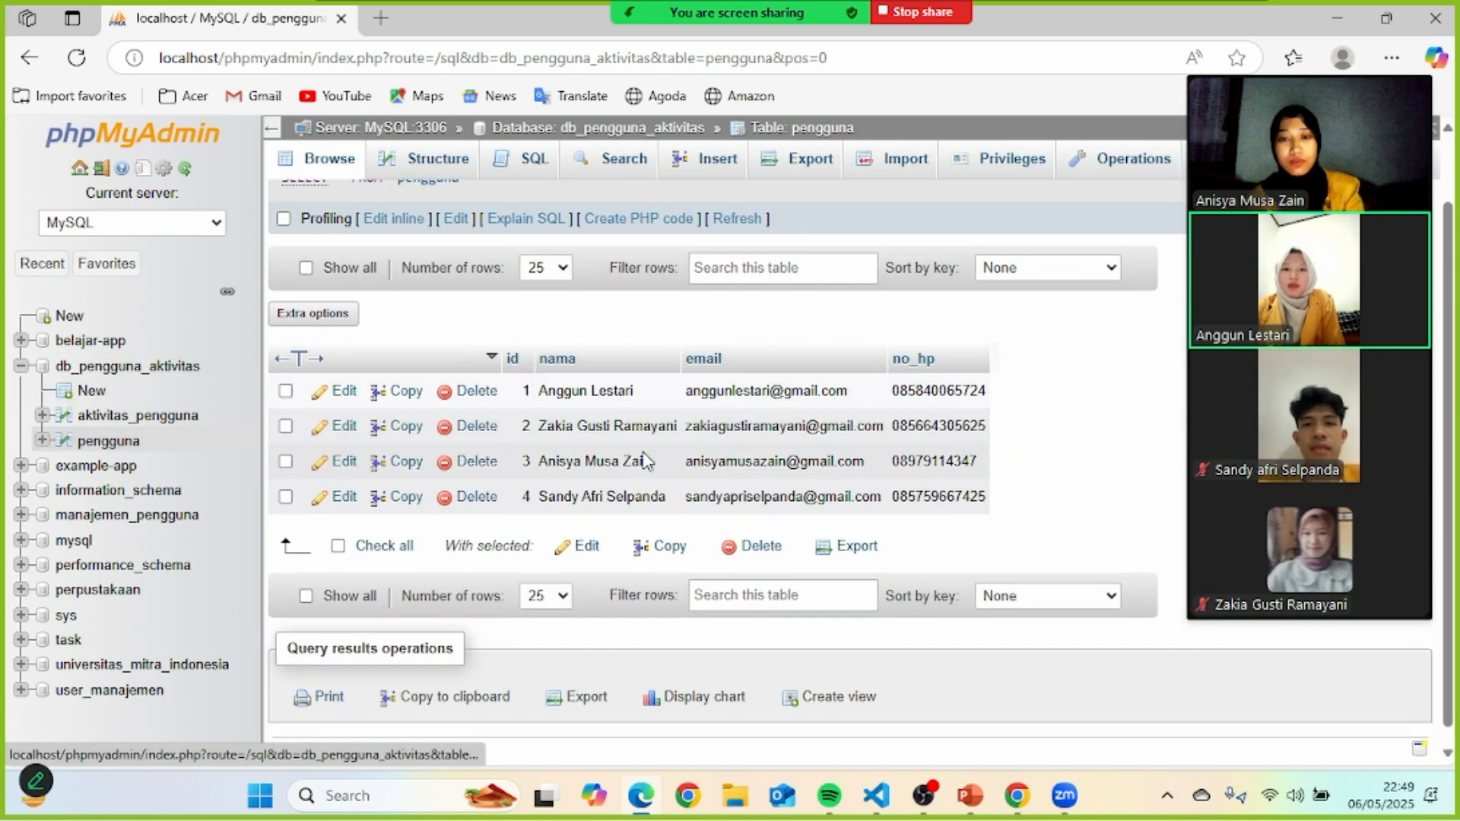
{"action": "left_click", "coordinate": [144, 423]}
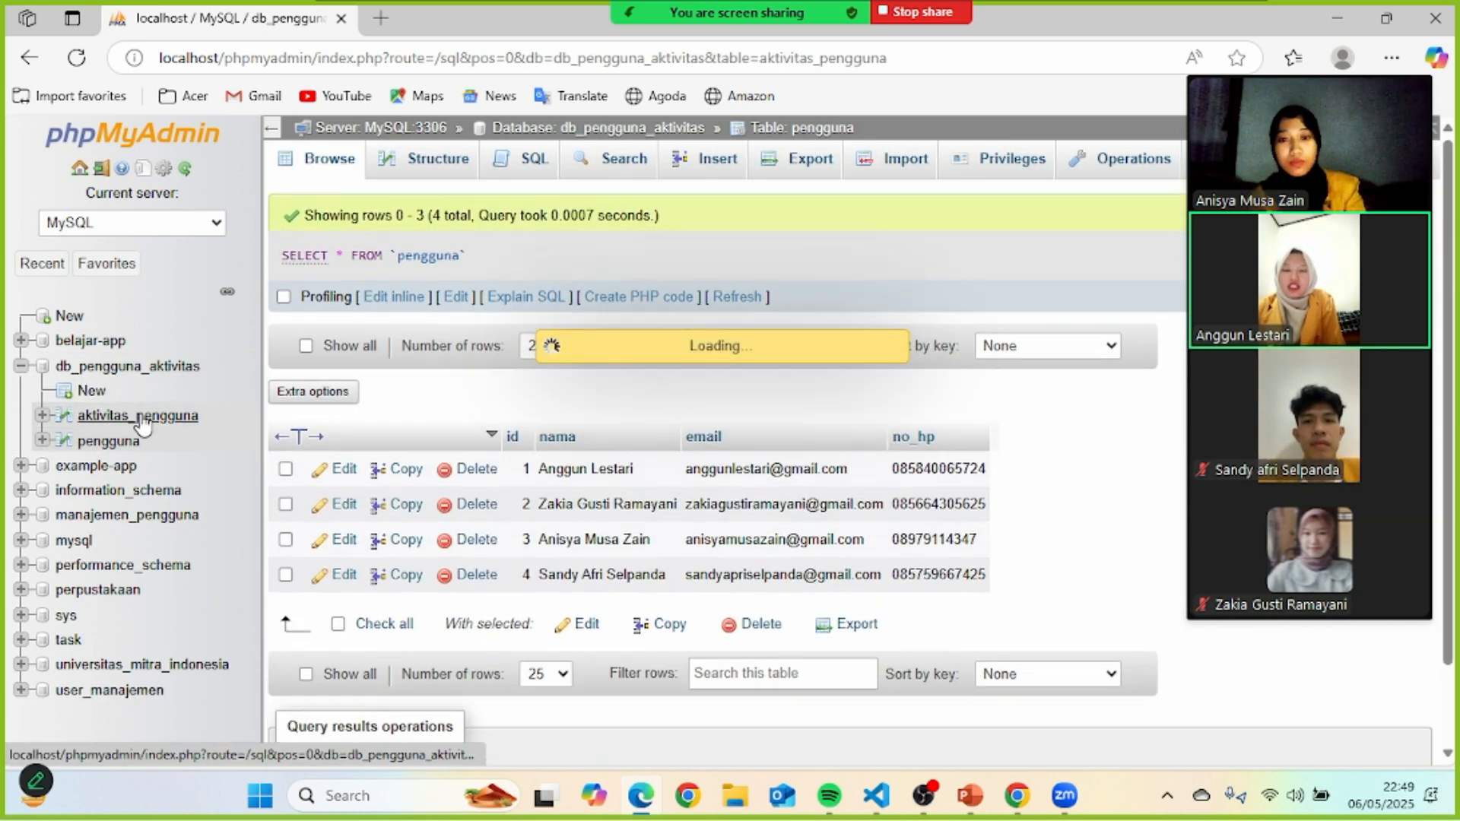
{"action": "scroll", "coordinate": [603, 550], "scroll_direction": "down", "scroll_amount": 1}
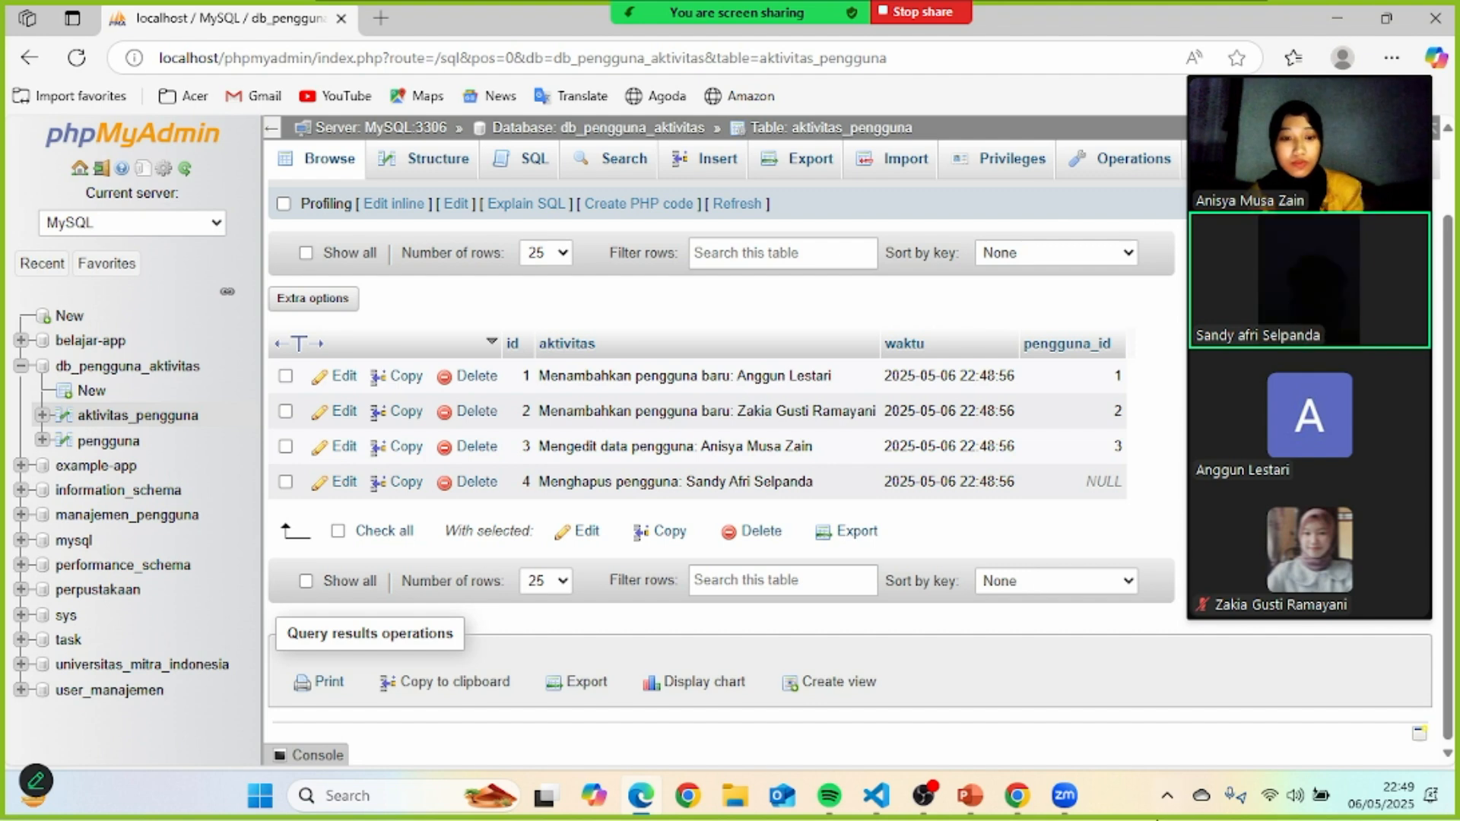
{"action": "left_click", "coordinate": [1019, 799]}
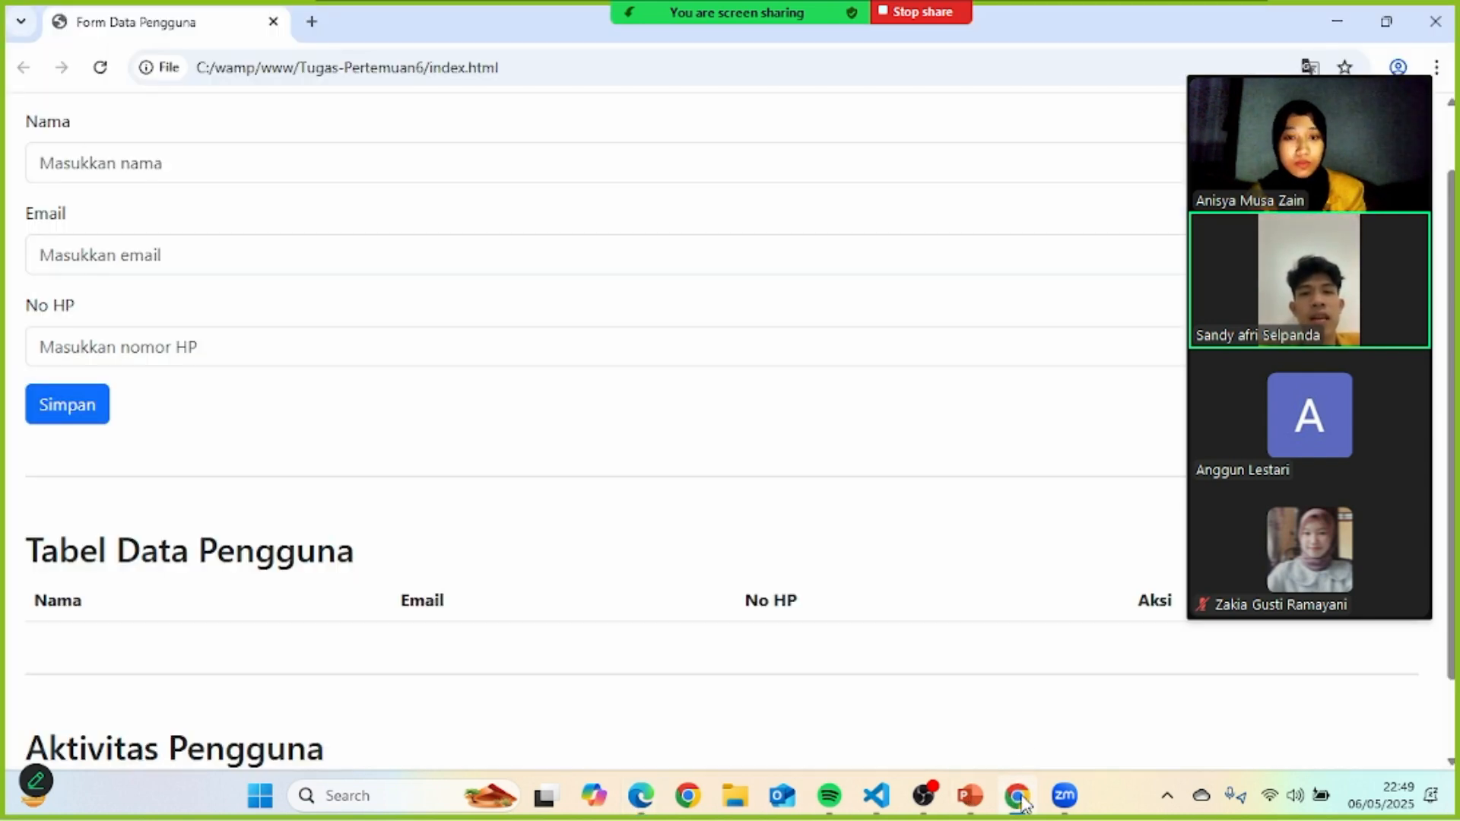
{"action": "scroll", "coordinate": [1105, 363], "scroll_direction": "up", "scroll_amount": 1}
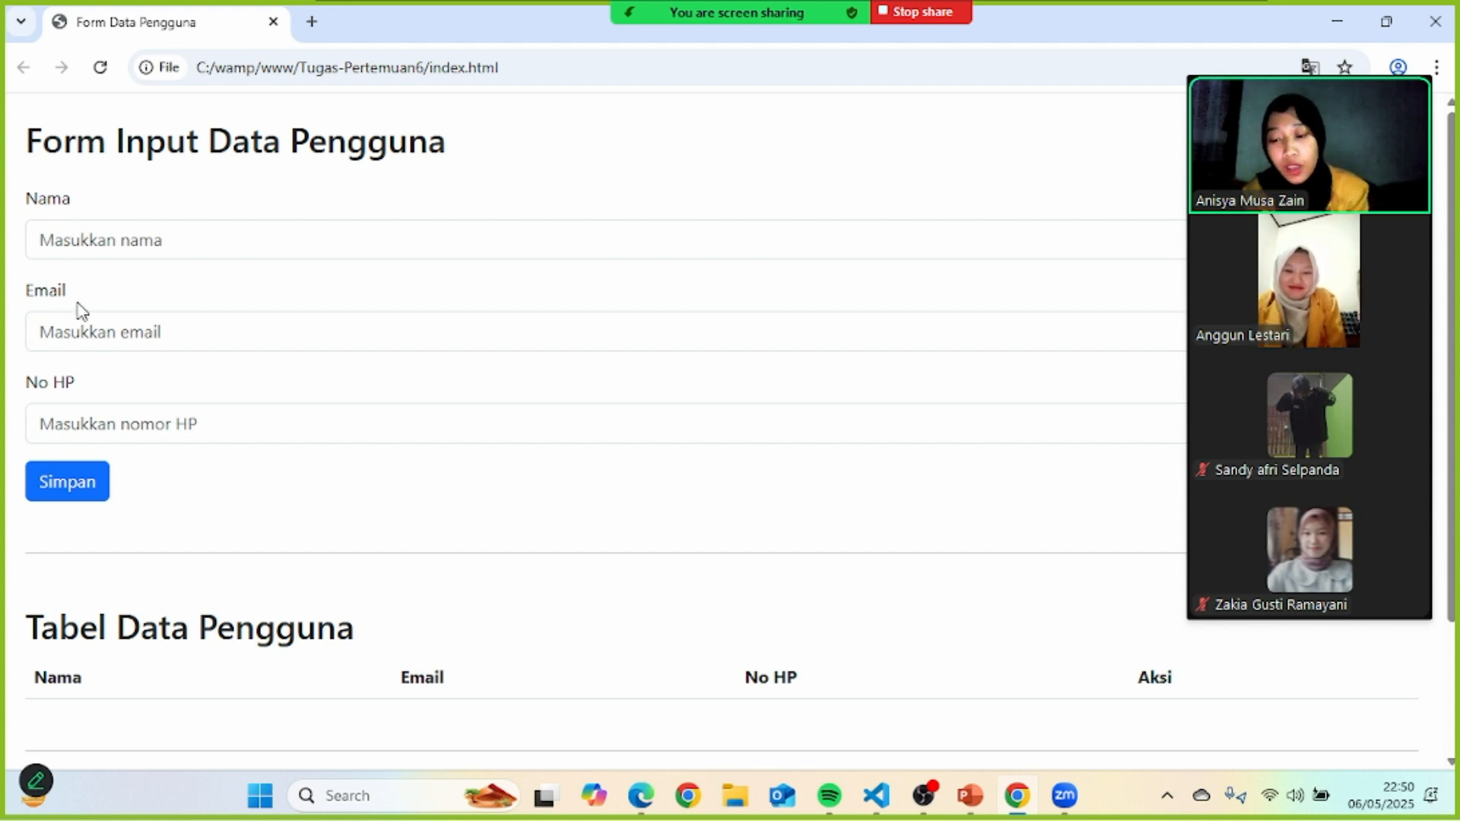
{"action": "scroll", "coordinate": [279, 394], "scroll_direction": "down", "scroll_amount": 2}
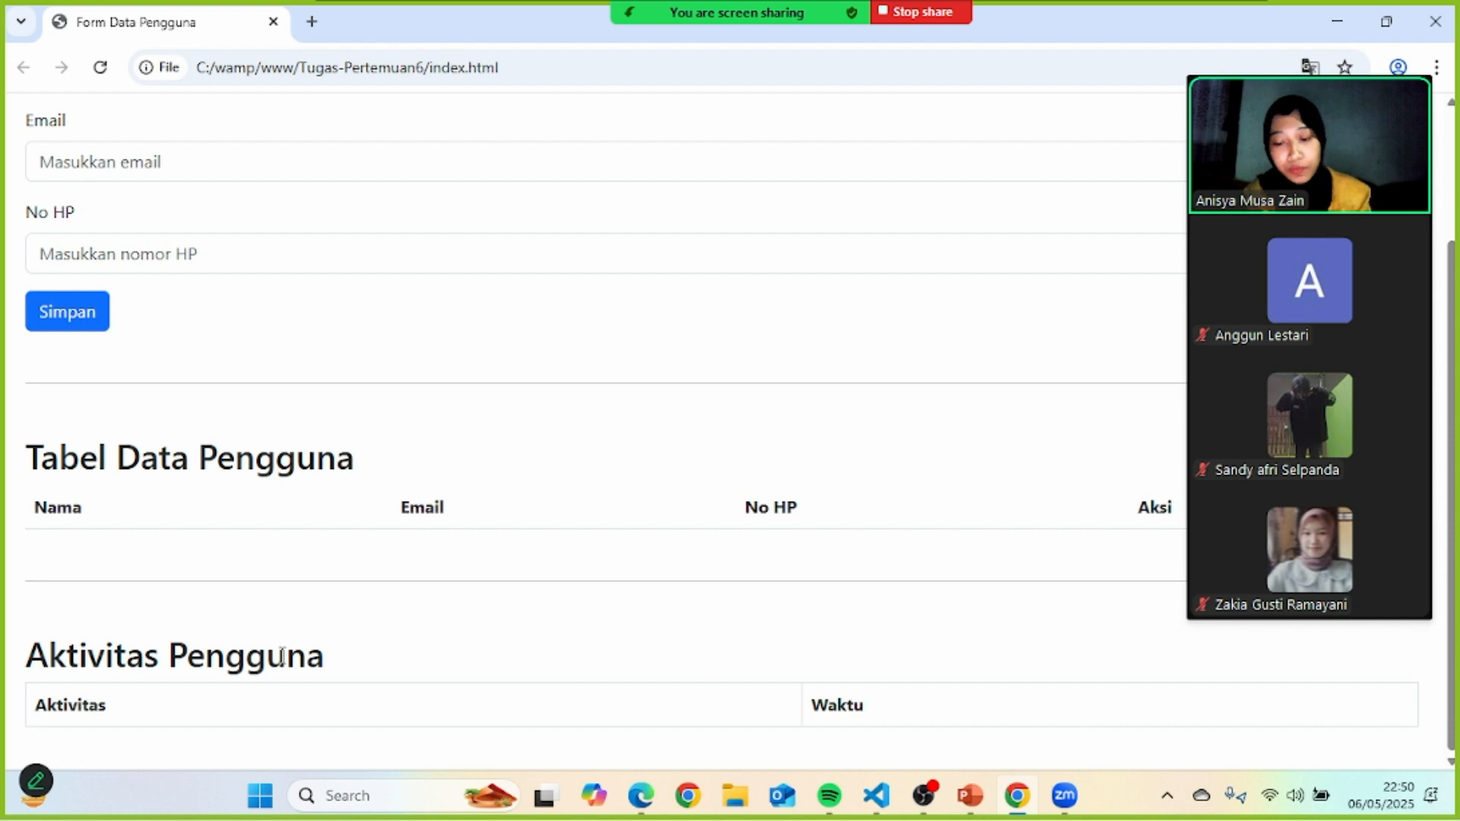
{"action": "scroll", "coordinate": [306, 514], "scroll_direction": "up", "scroll_amount": 2}
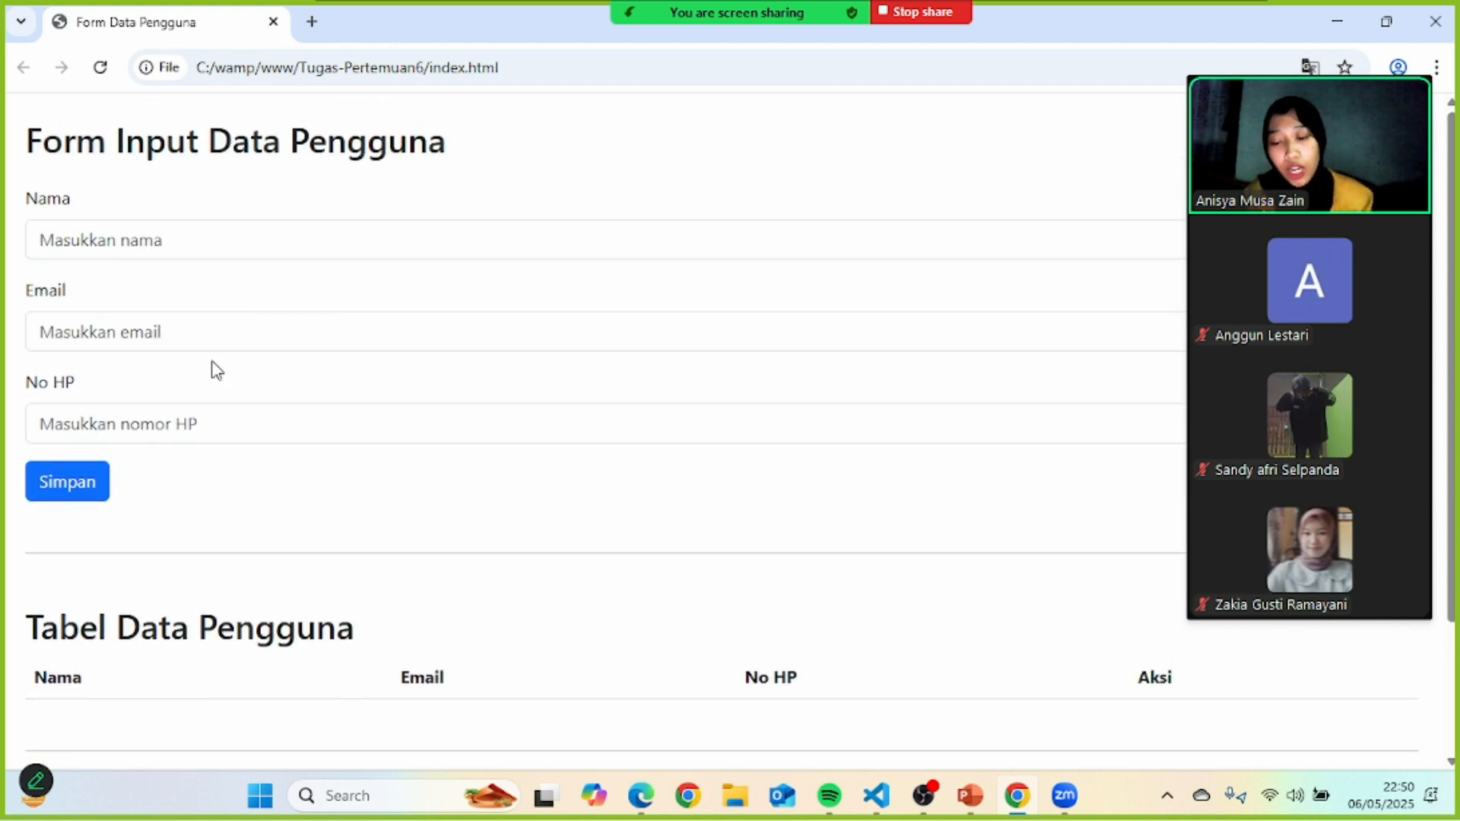
{"action": "scroll", "coordinate": [375, 297], "scroll_direction": "down", "scroll_amount": 2}
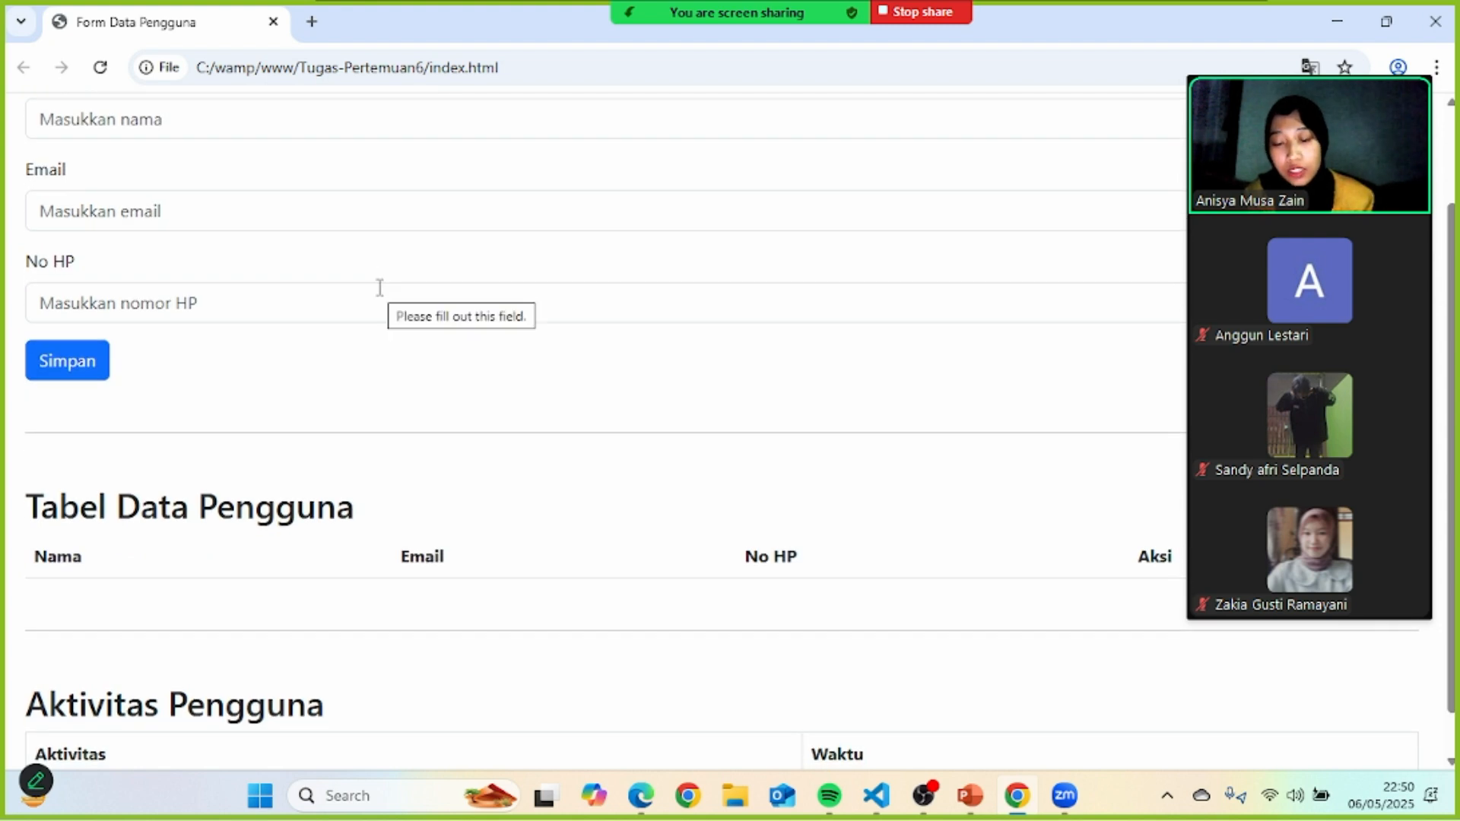
{"action": "scroll", "coordinate": [380, 288], "scroll_direction": "down", "scroll_amount": 1}
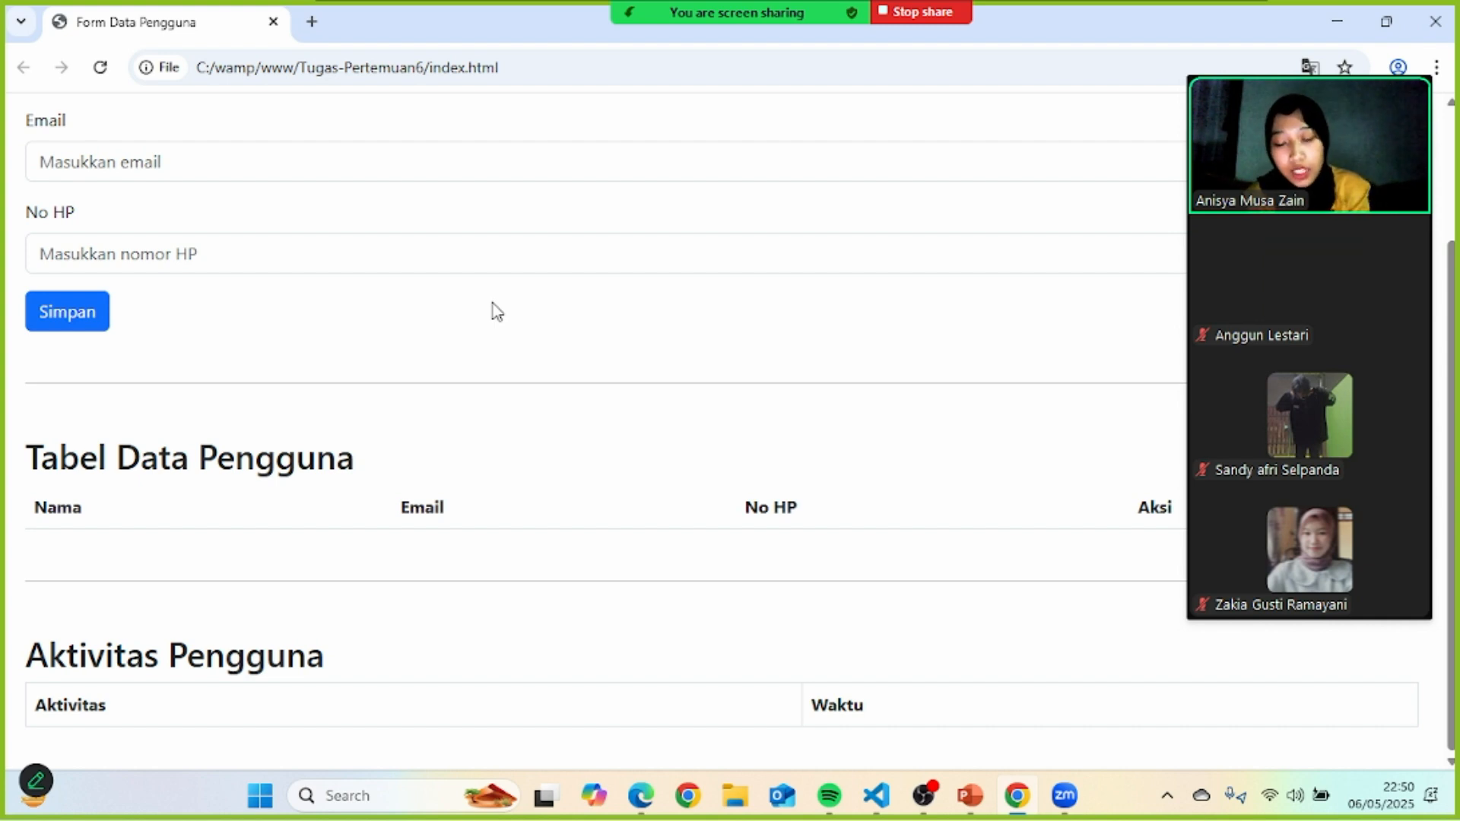
{"action": "scroll", "coordinate": [496, 312], "scroll_direction": "up", "scroll_amount": 2}
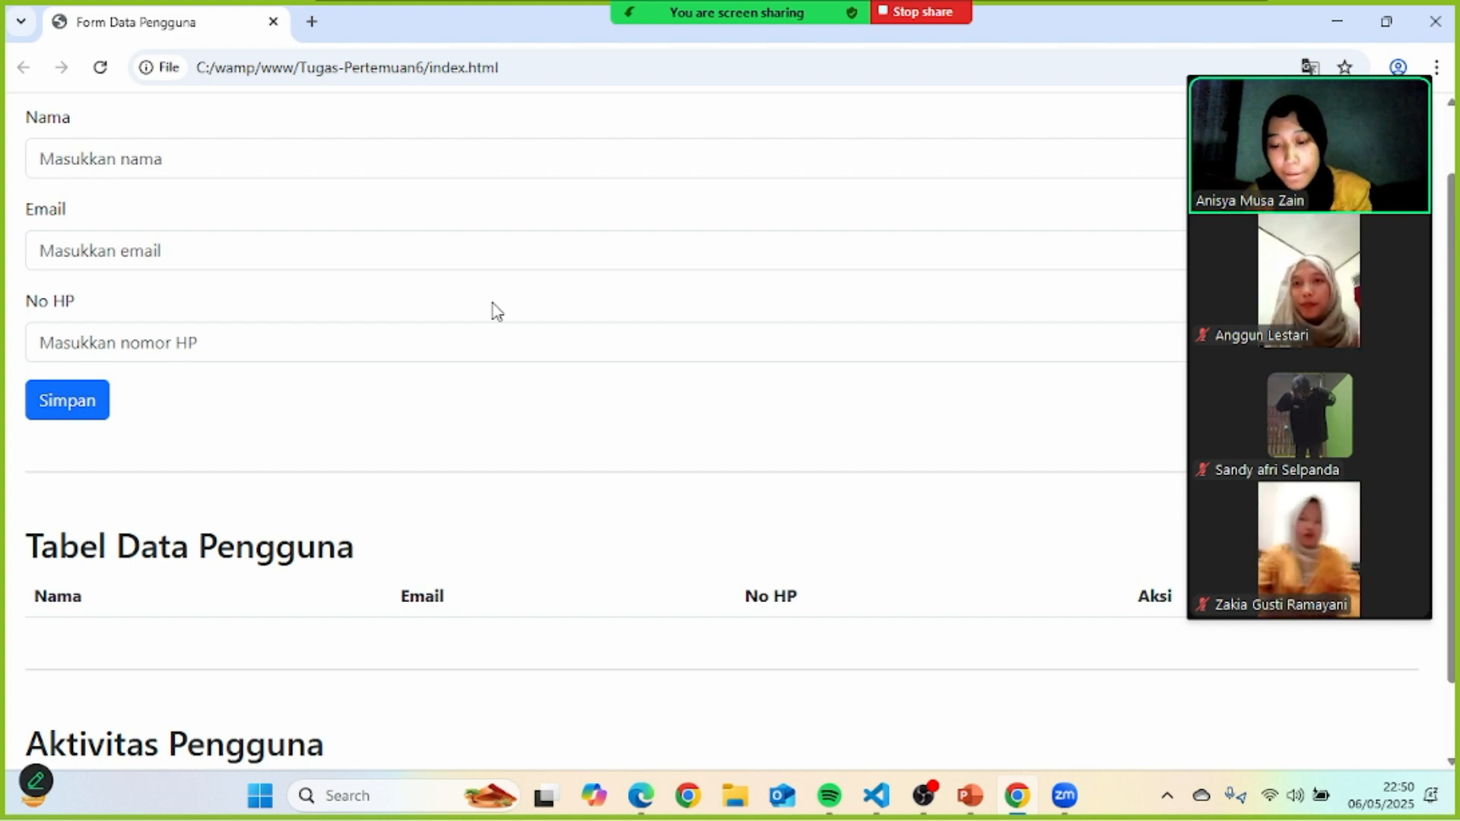
{"action": "scroll", "coordinate": [496, 312], "scroll_direction": "up", "scroll_amount": 1}
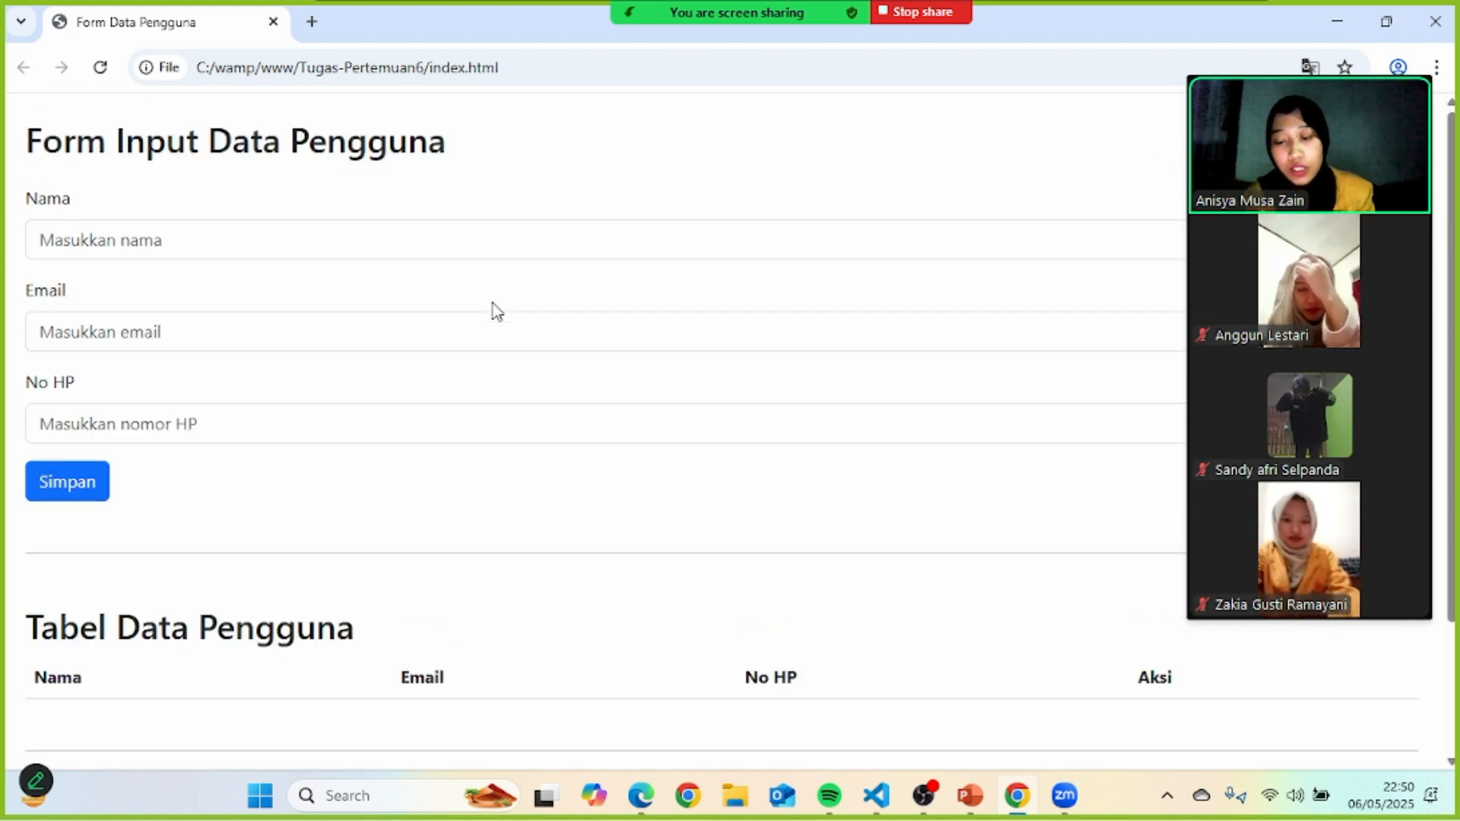
- Fill in the new user's name, Gmail address and phone number, correcting typos
{"action": "left_click", "coordinate": [153, 229]}
{"action": "type", "text": "anggu"}
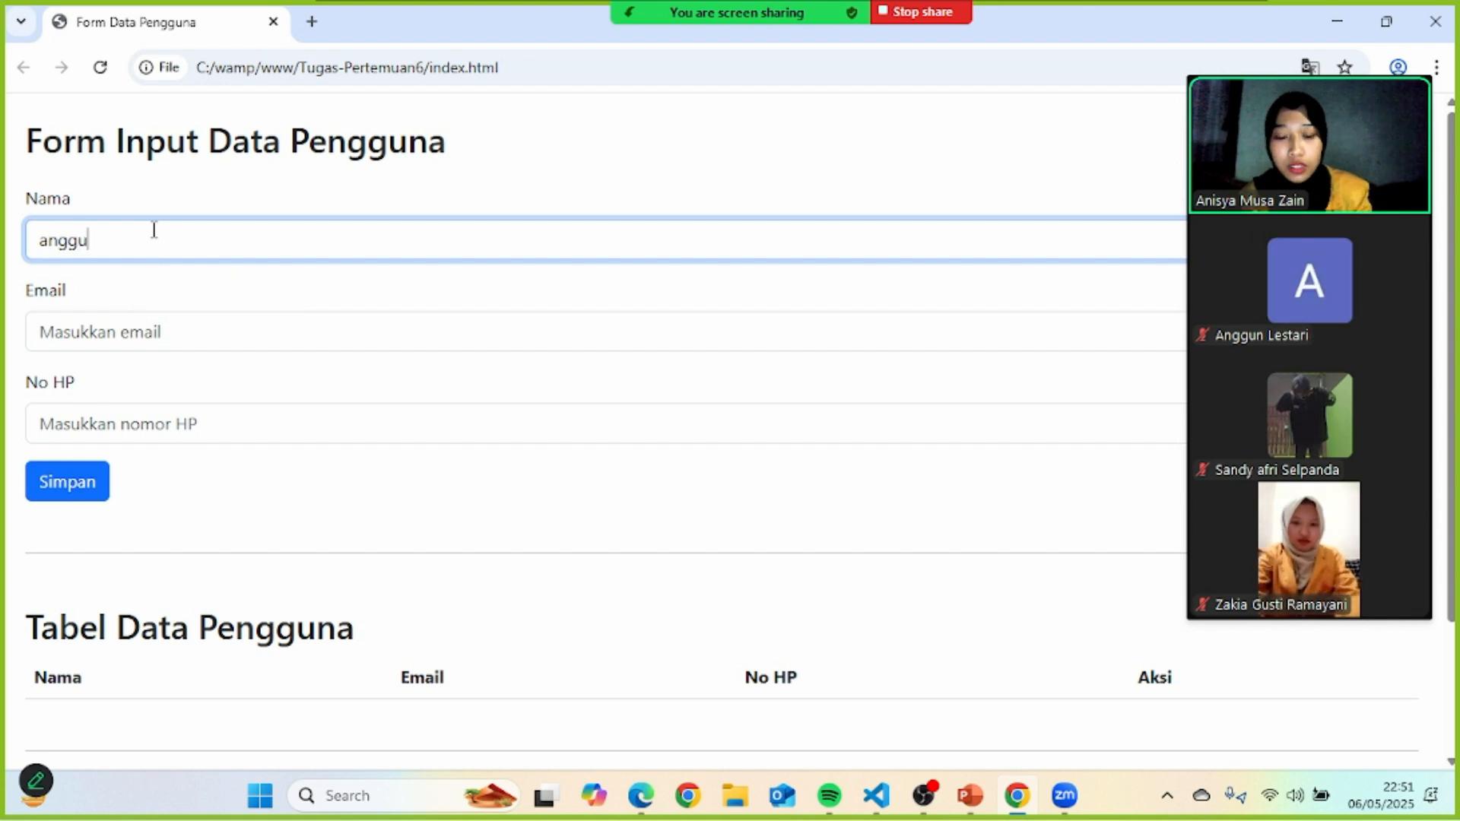
{"action": "type", "text": "n"}
{"action": "key", "text": "BackSpace"}
{"action": "key", "text": "BackSpace"}
{"action": "key", "text": "BackSpace"}
{"action": "key", "text": "BackSpace"}
{"action": "key", "text": "BackSpace"}
{"action": "key", "text": "BackSpace"}
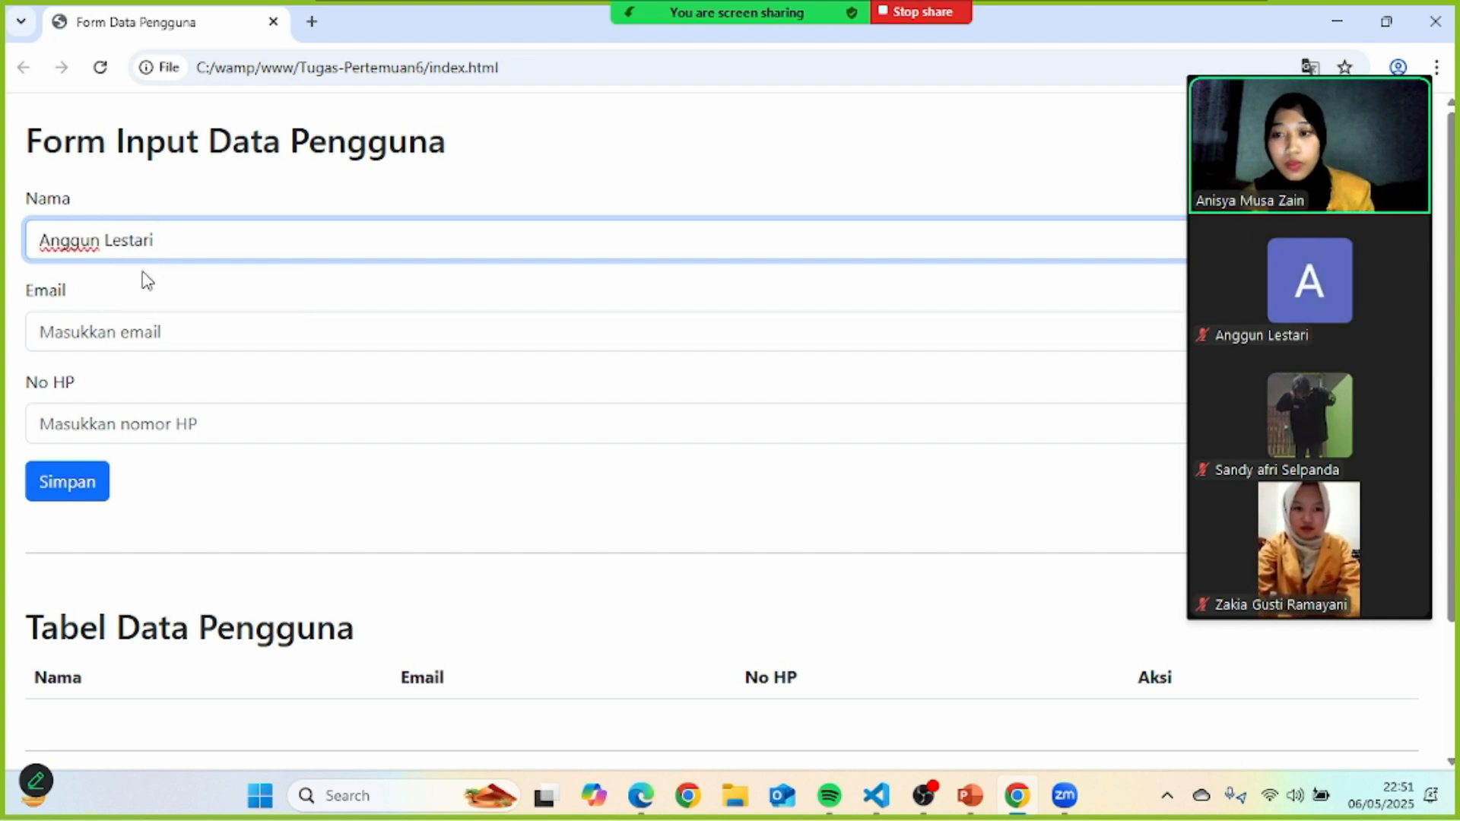
{"action": "left_click", "coordinate": [124, 332]}
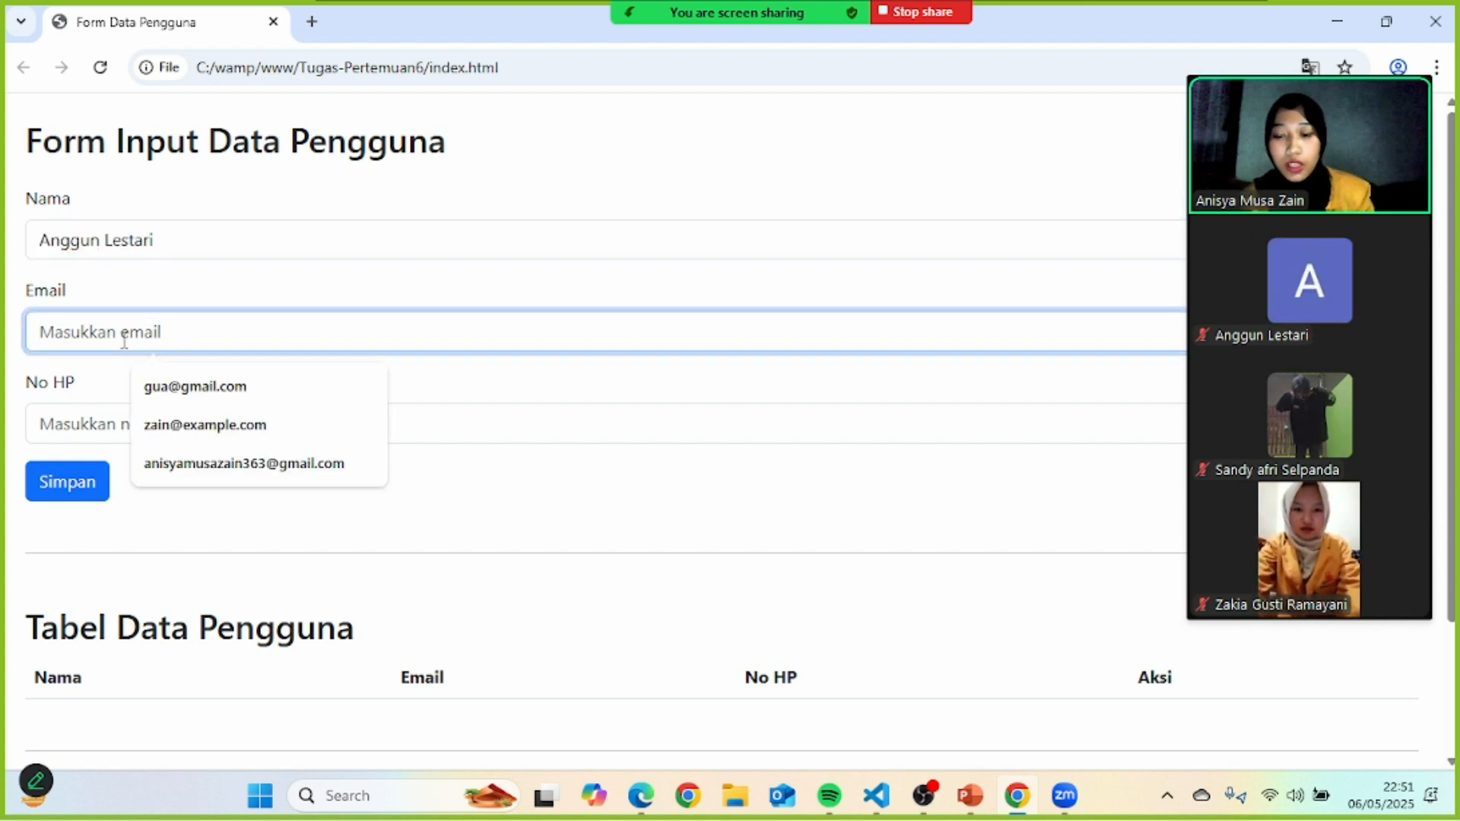
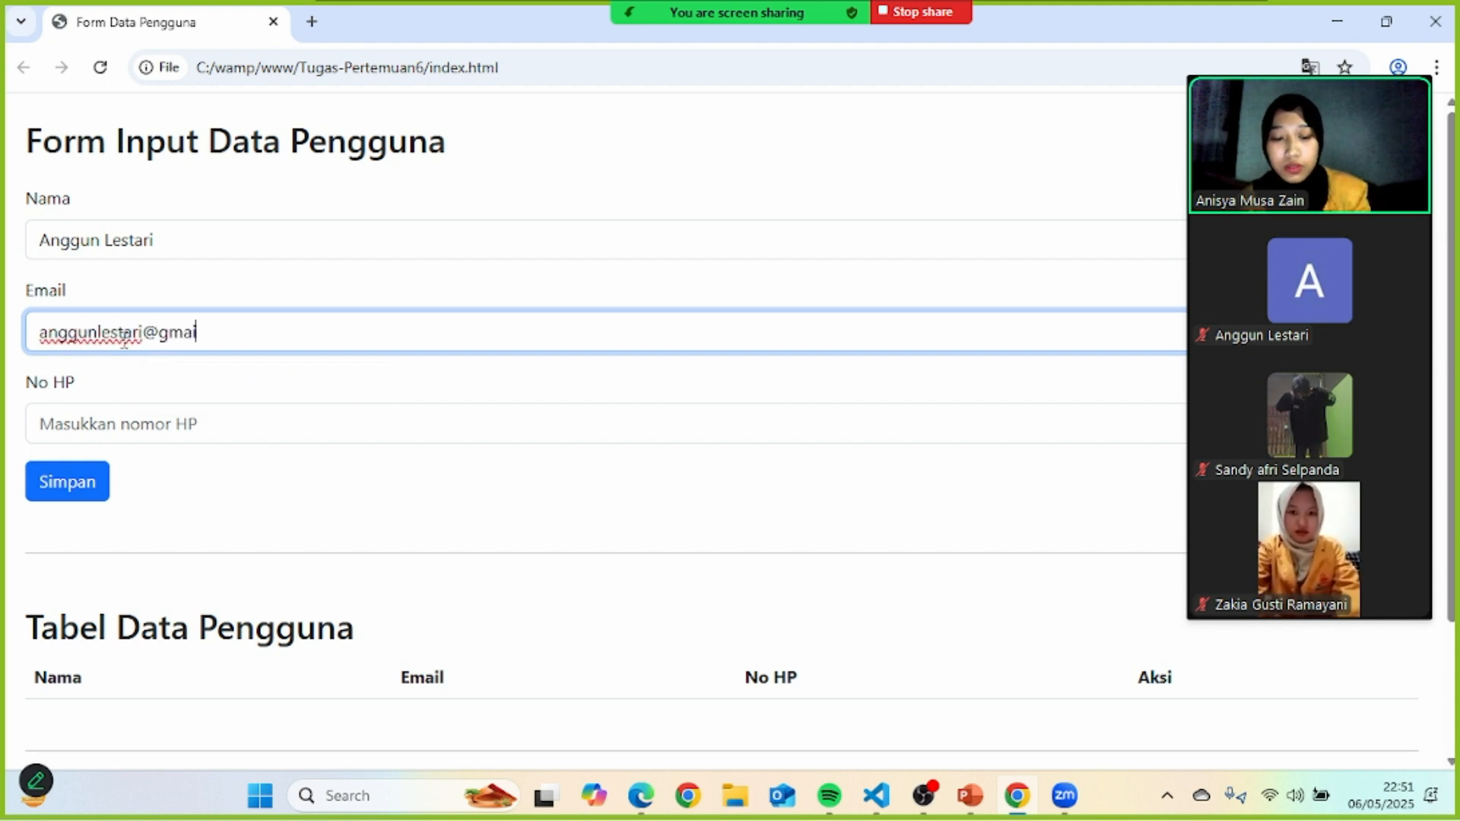
{"action": "left_click", "coordinate": [82, 416]}
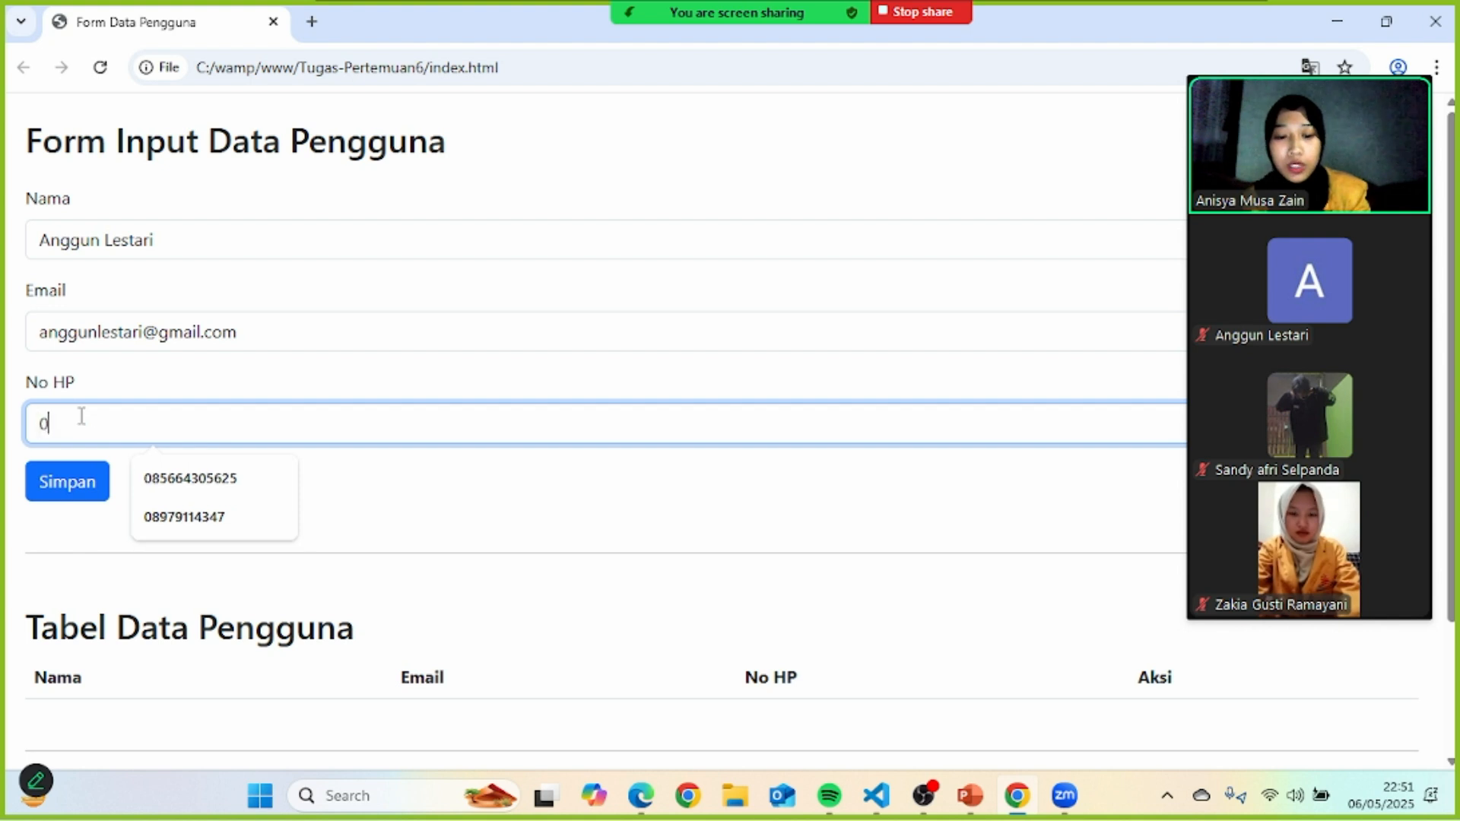
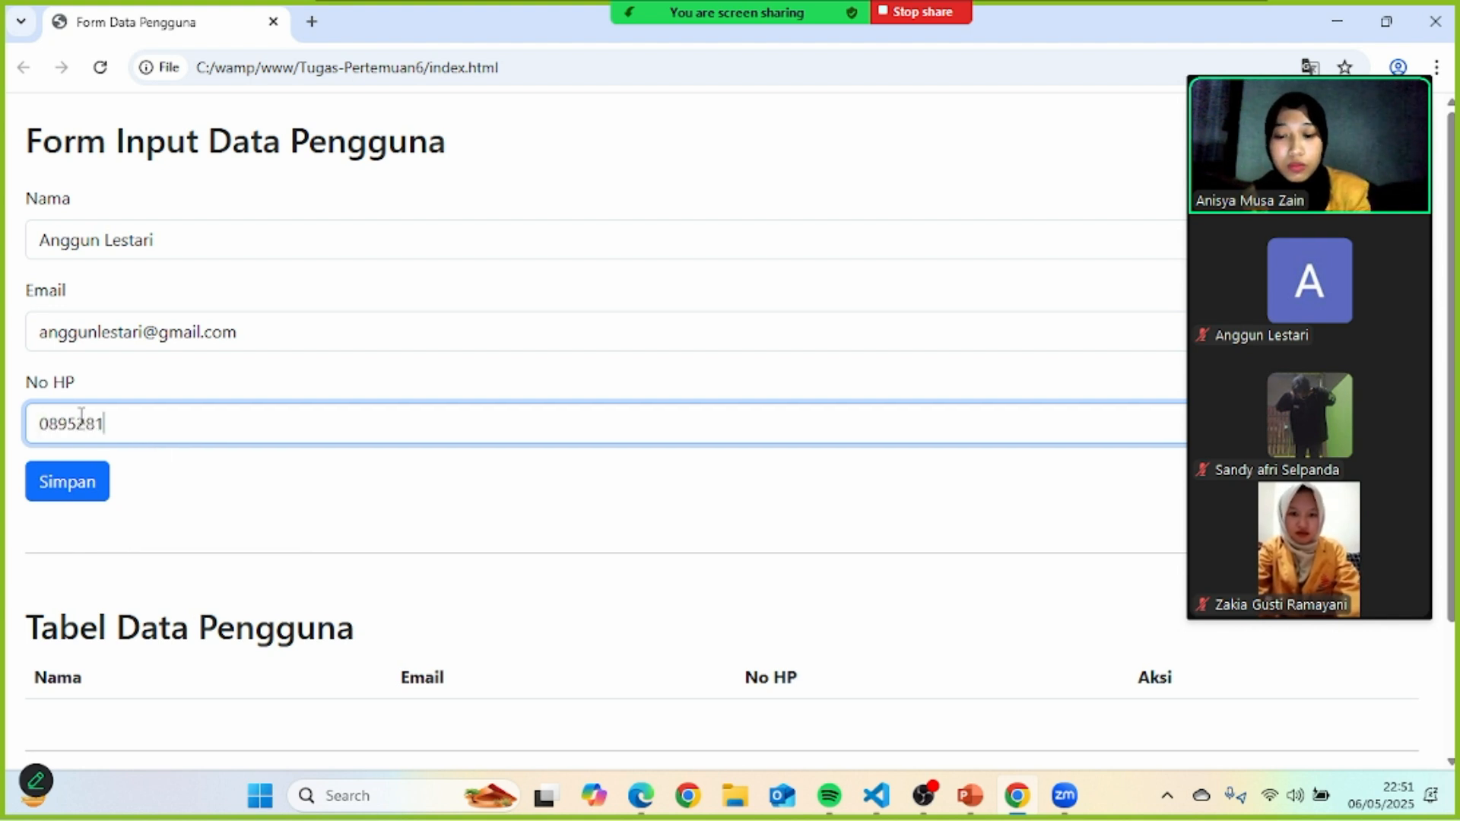
- Save the user with Simpan and check the user table and activity log
{"action": "left_click", "coordinate": [96, 482]}
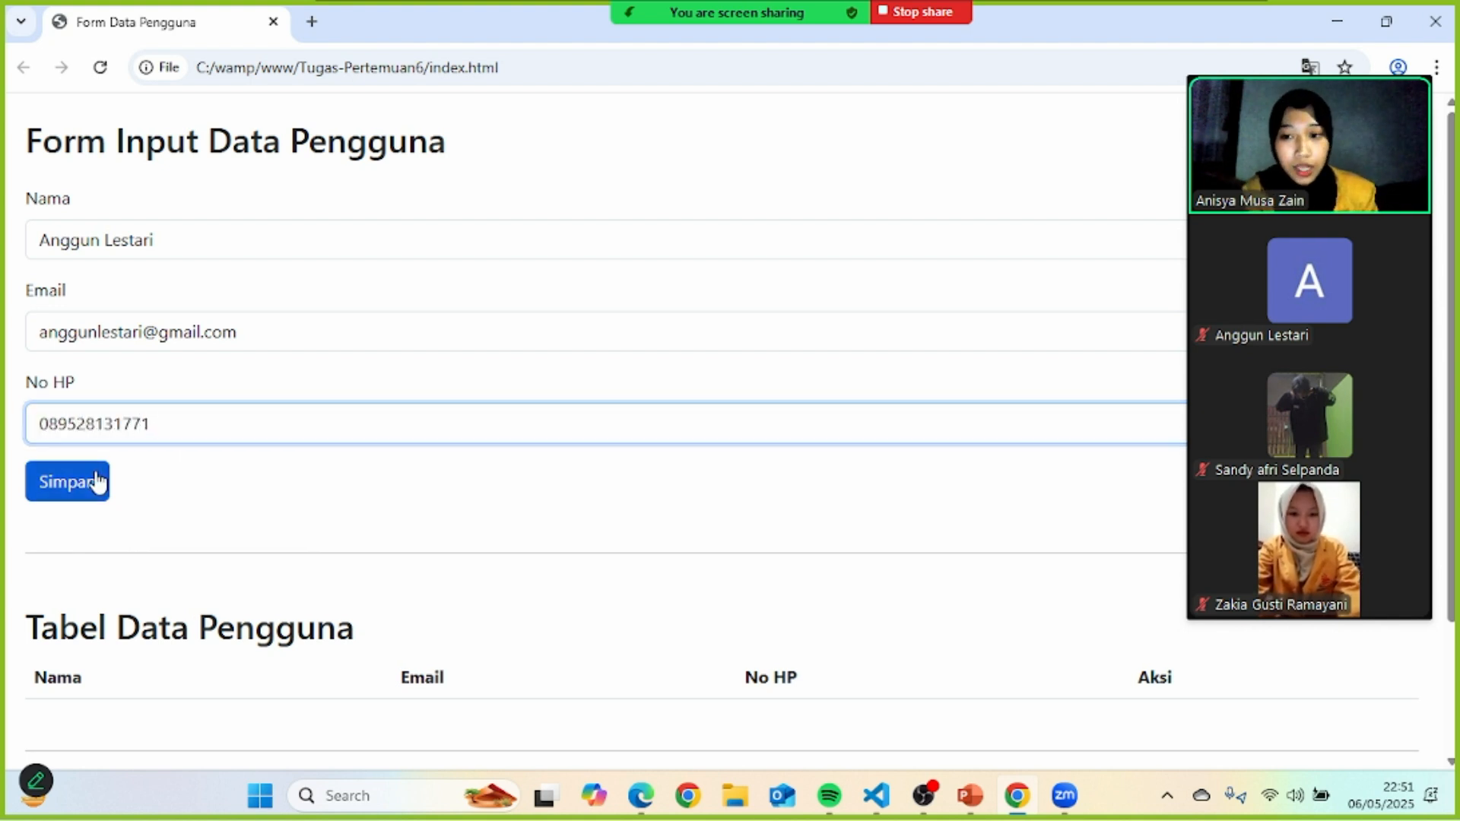
{"action": "scroll", "coordinate": [609, 399], "scroll_direction": "down", "scroll_amount": 3}
{"action": "scroll", "coordinate": [268, 450], "scroll_direction": "up", "scroll_amount": 1}
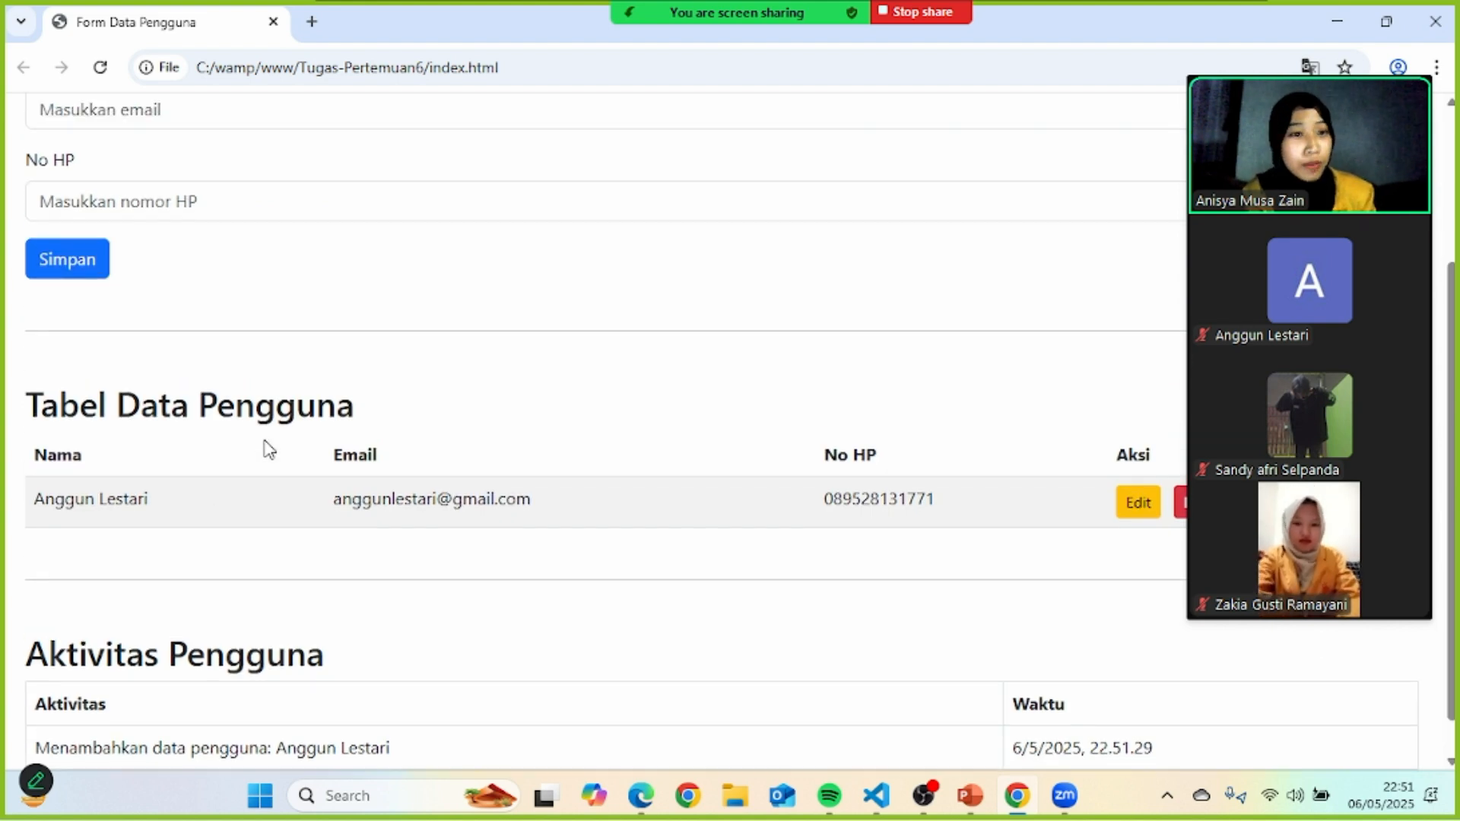
{"action": "scroll", "coordinate": [882, 533], "scroll_direction": "down", "scroll_amount": 1}
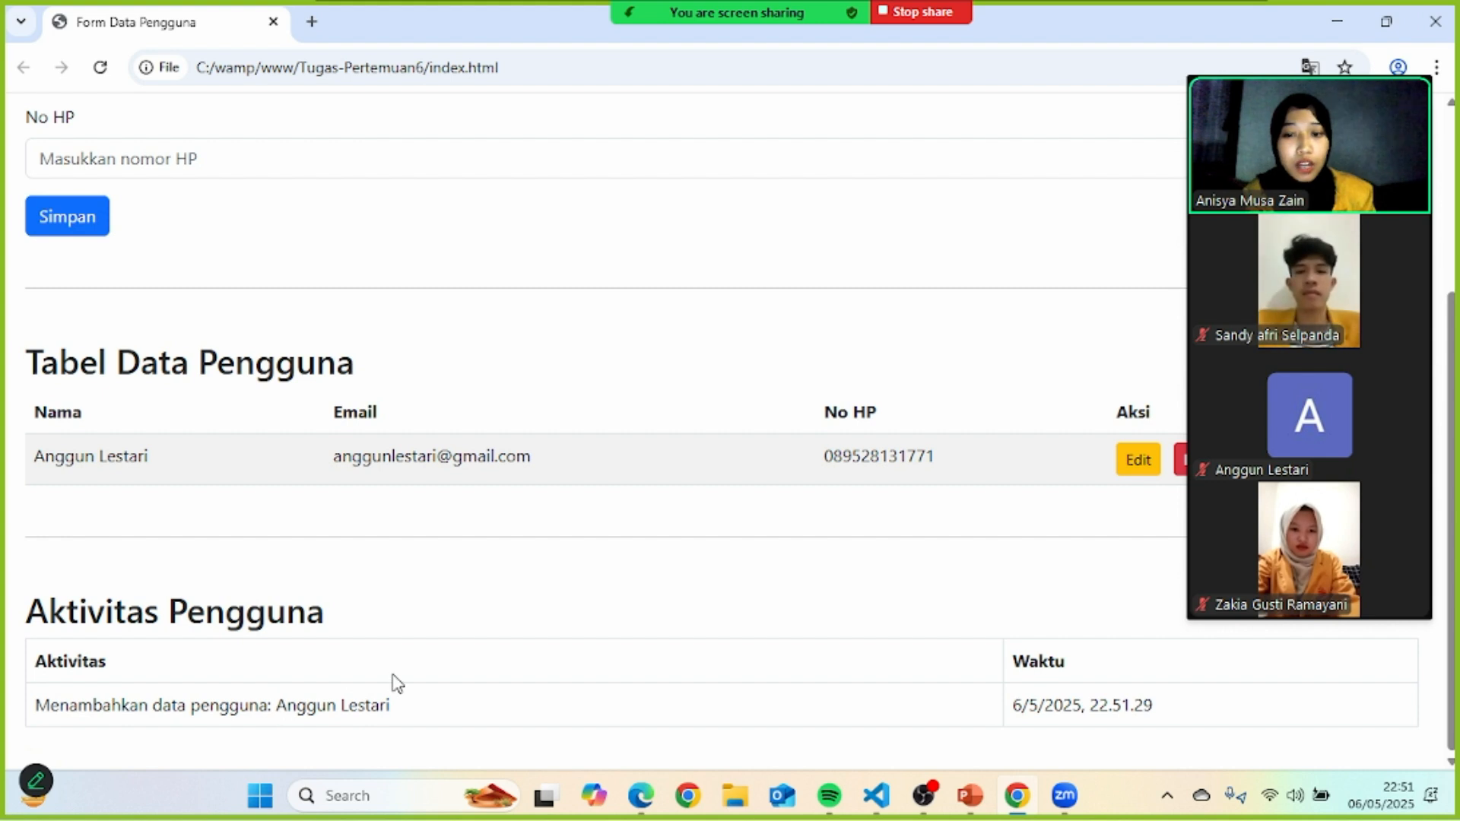
{"action": "scroll", "coordinate": [355, 417], "scroll_direction": "up", "scroll_amount": 4}
{"action": "scroll", "coordinate": [356, 417], "scroll_direction": "down", "scroll_amount": 4}
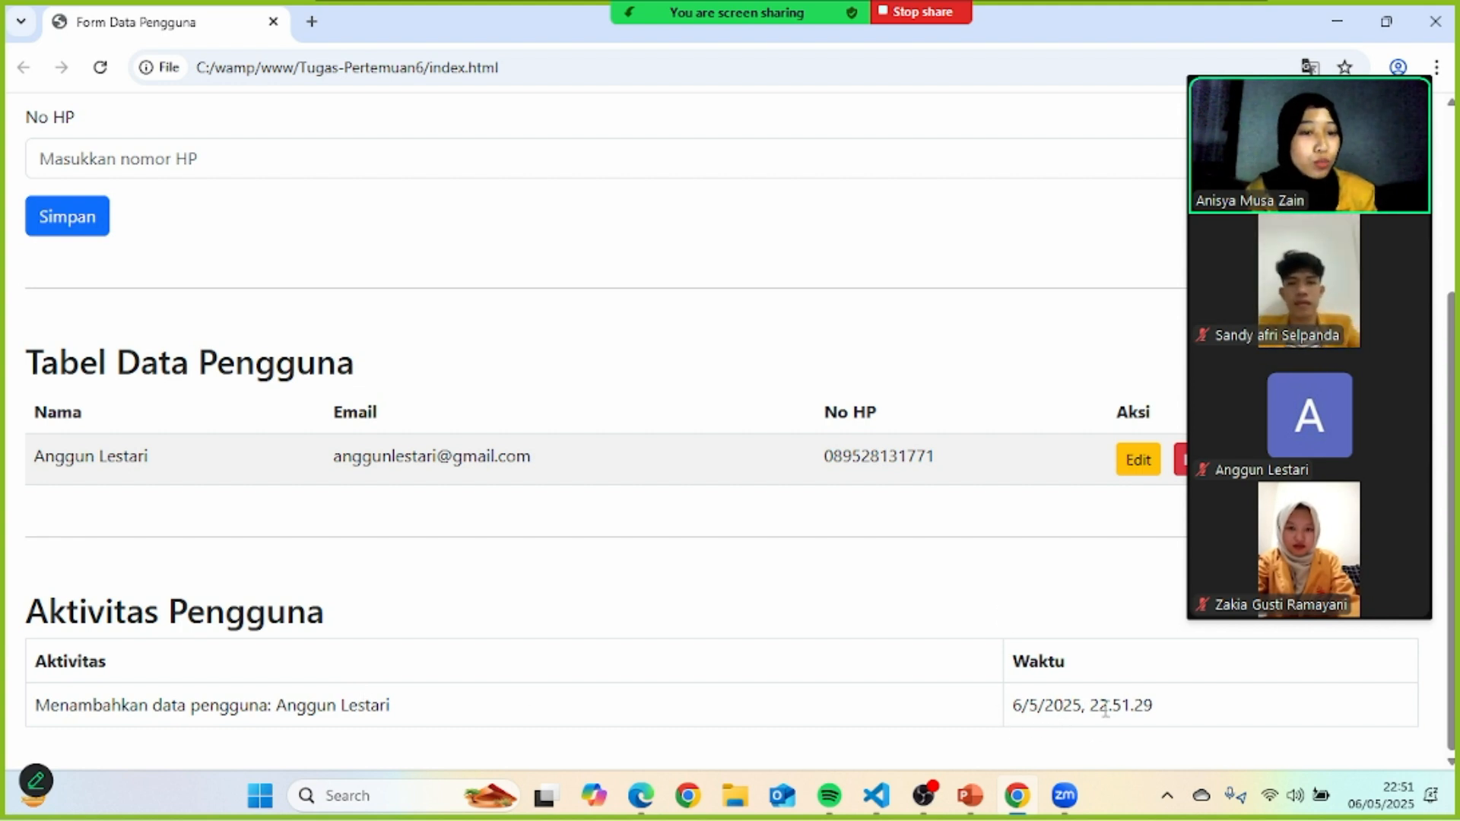
- Enter the second user's full name, Gmail address and phone number, then save with Simpan
{"action": "scroll", "coordinate": [402, 567], "scroll_direction": "up", "scroll_amount": 5}
{"action": "left_click", "coordinate": [190, 236]}
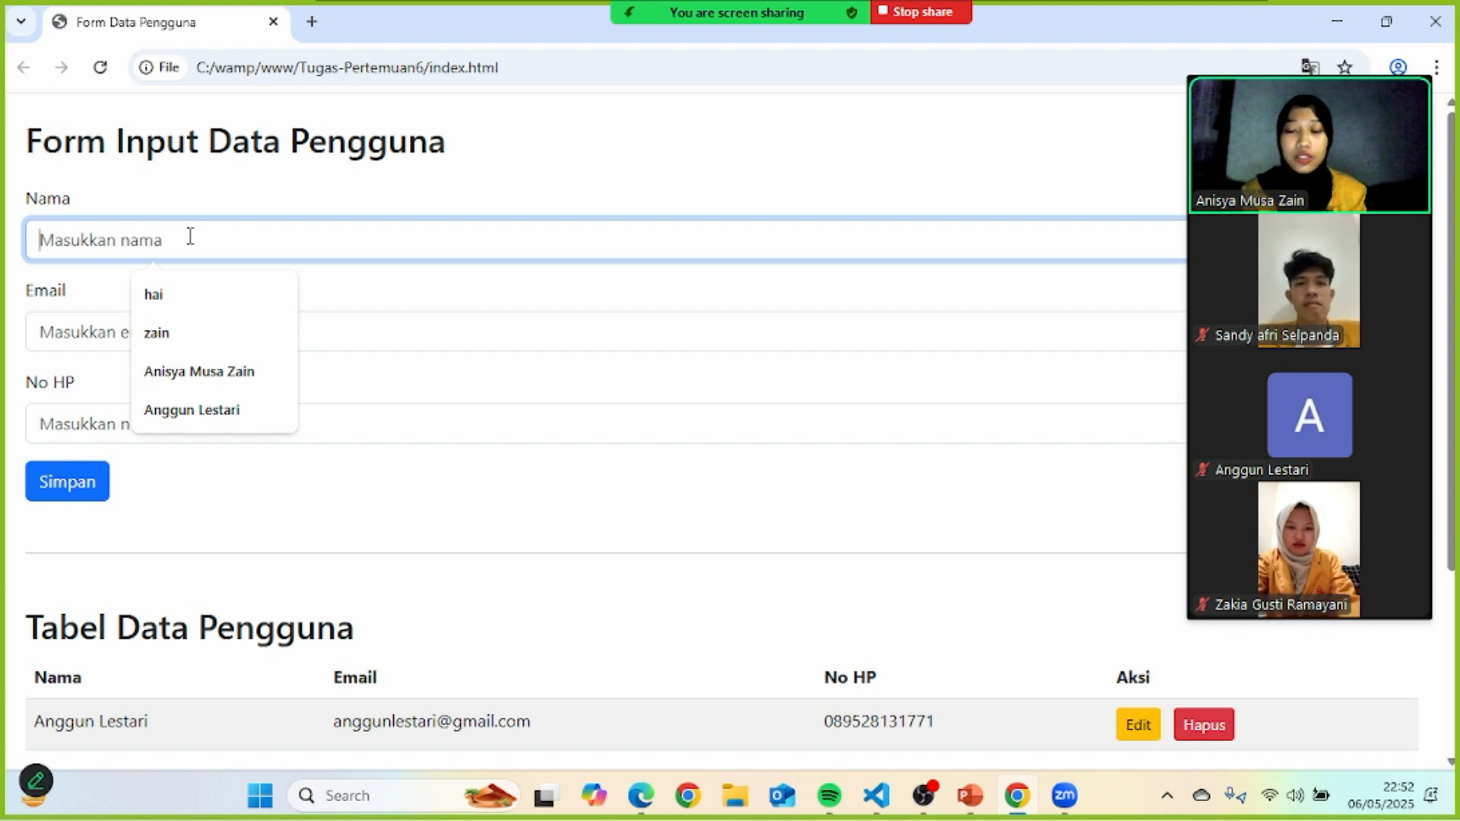
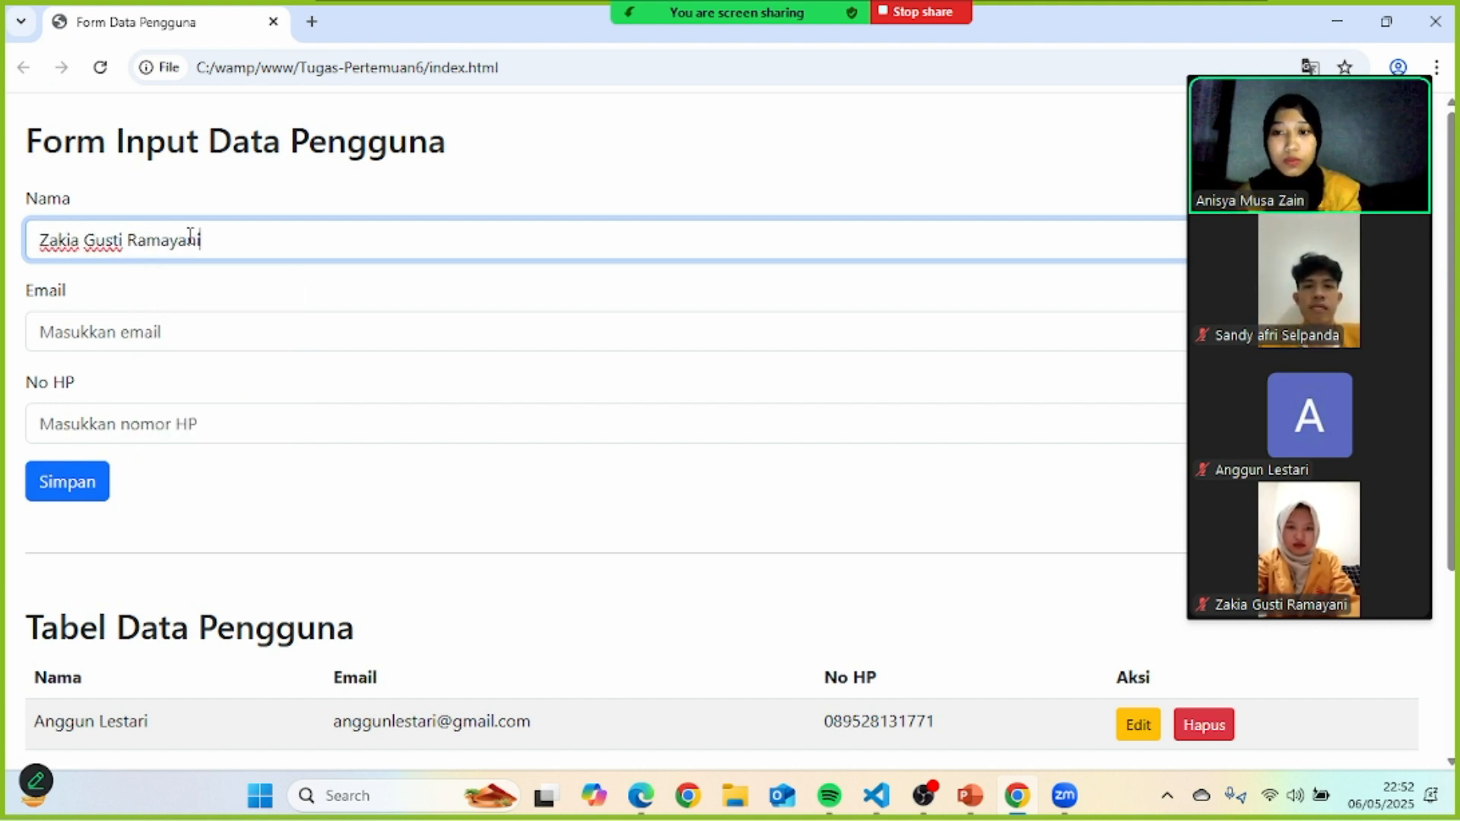
{"action": "left_click", "coordinate": [152, 319]}
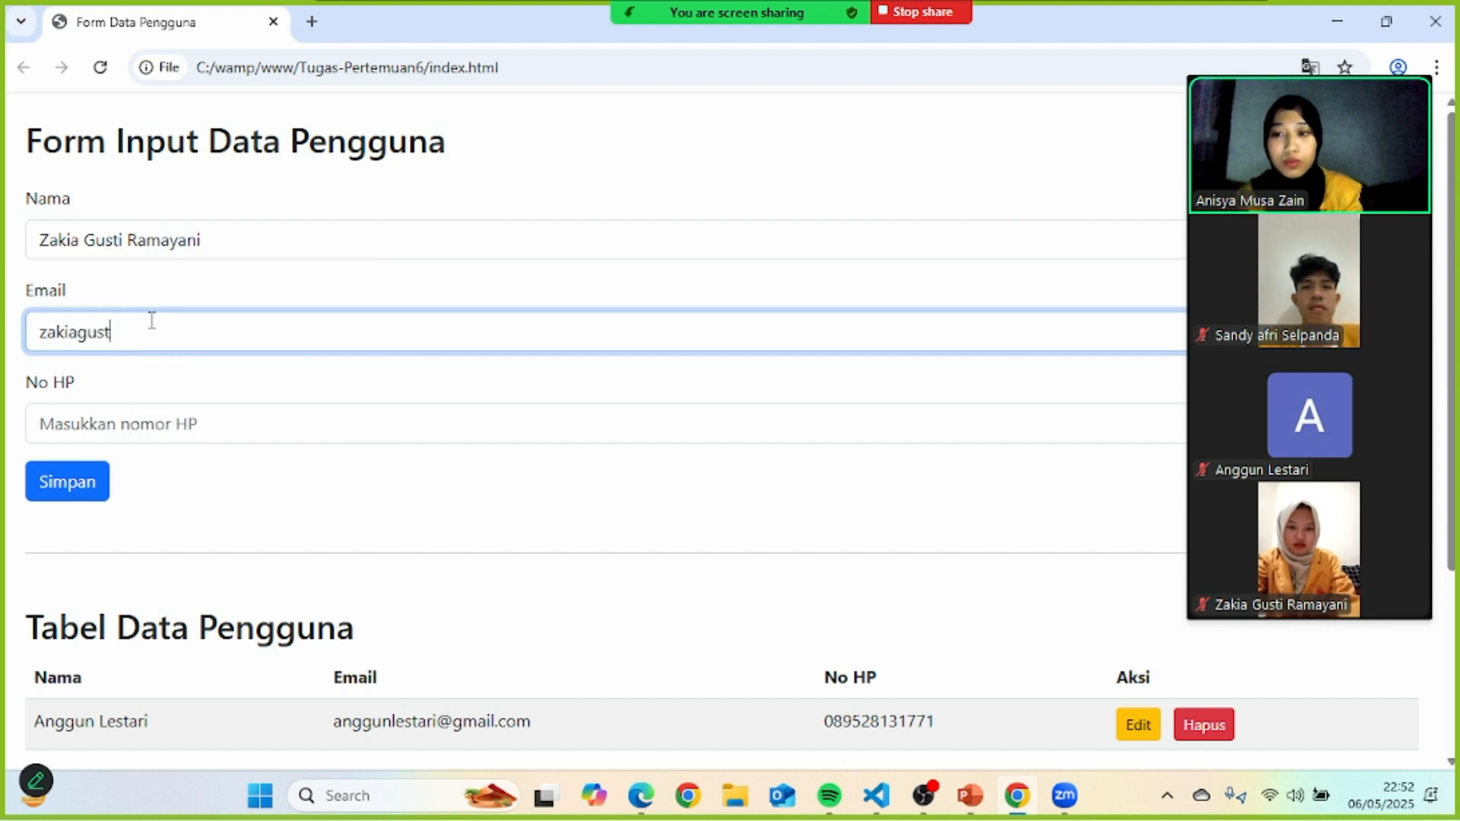
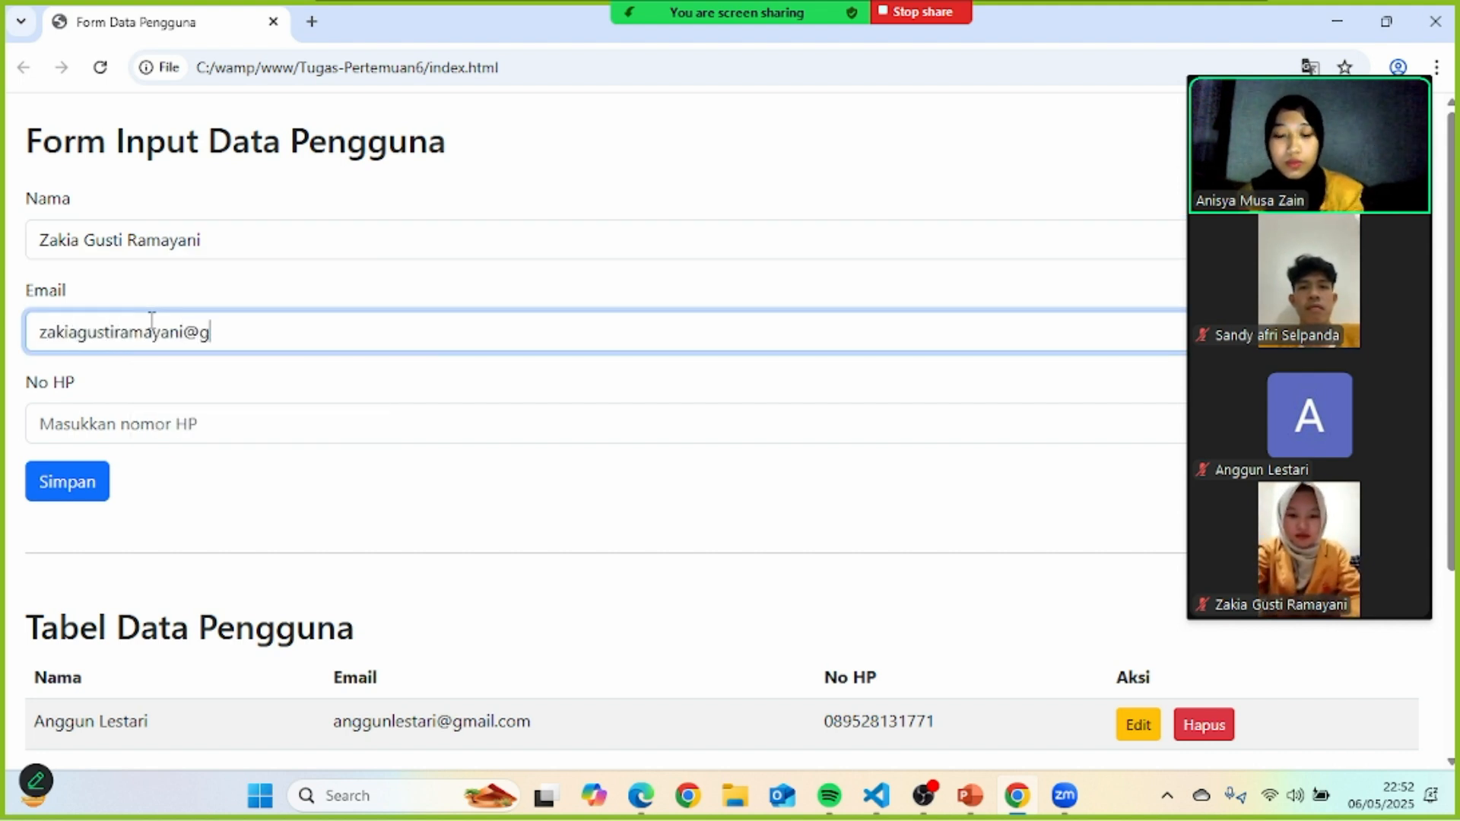
{"action": "left_click", "coordinate": [146, 422]}
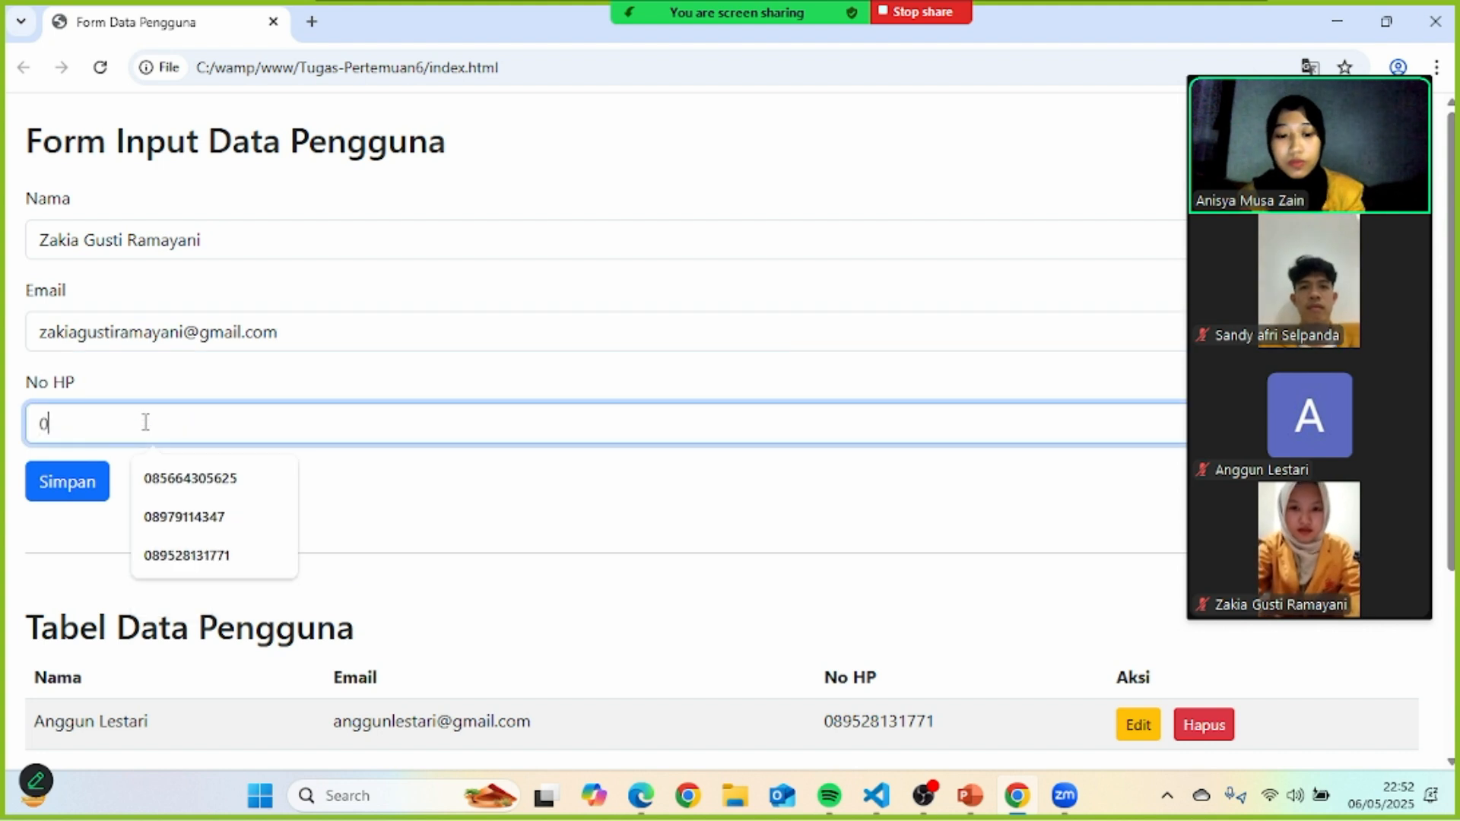
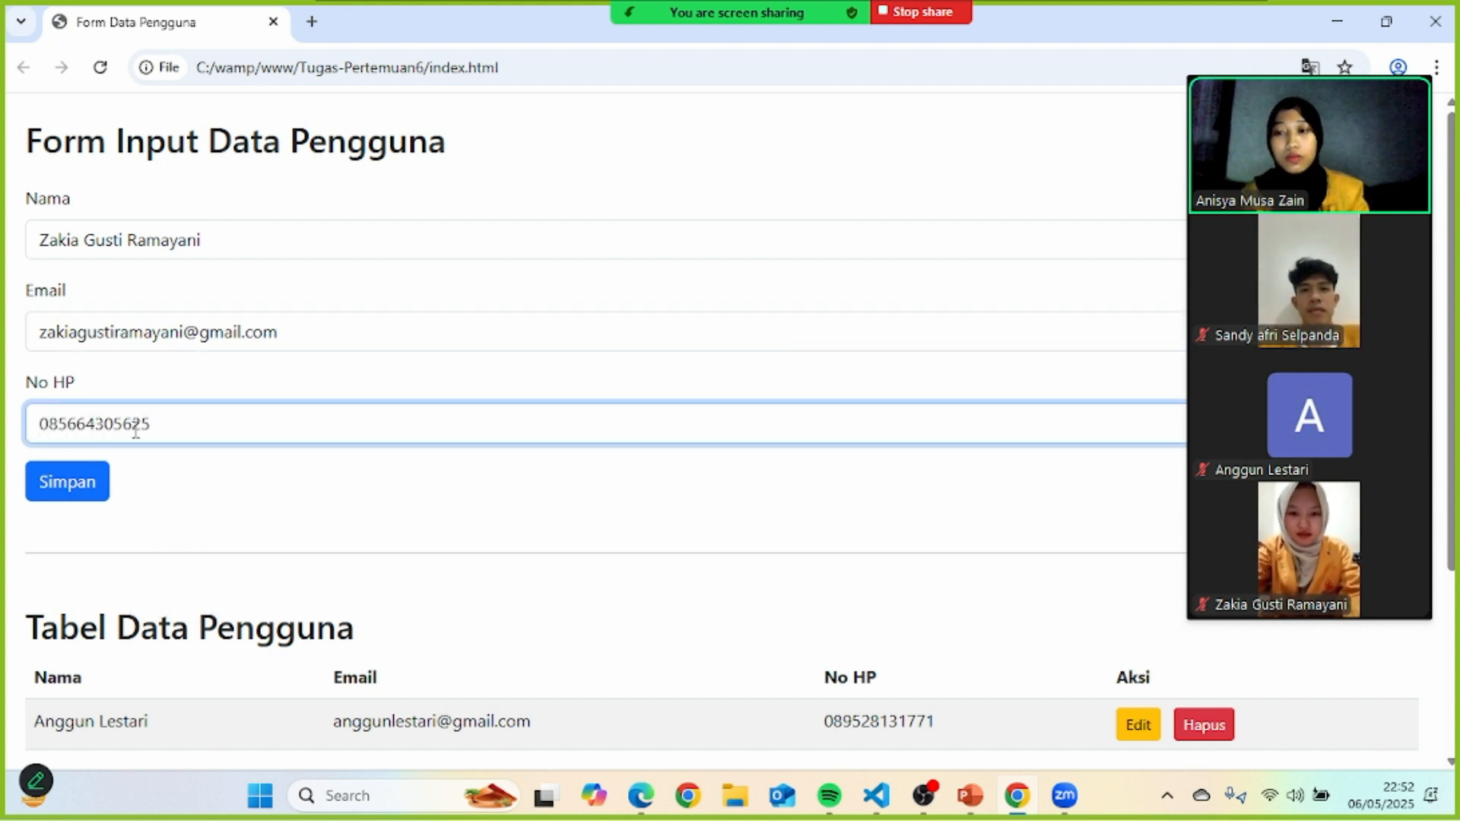
{"action": "left_click", "coordinate": [67, 481]}
{"action": "scroll", "coordinate": [522, 434], "scroll_direction": "down", "scroll_amount": 5}
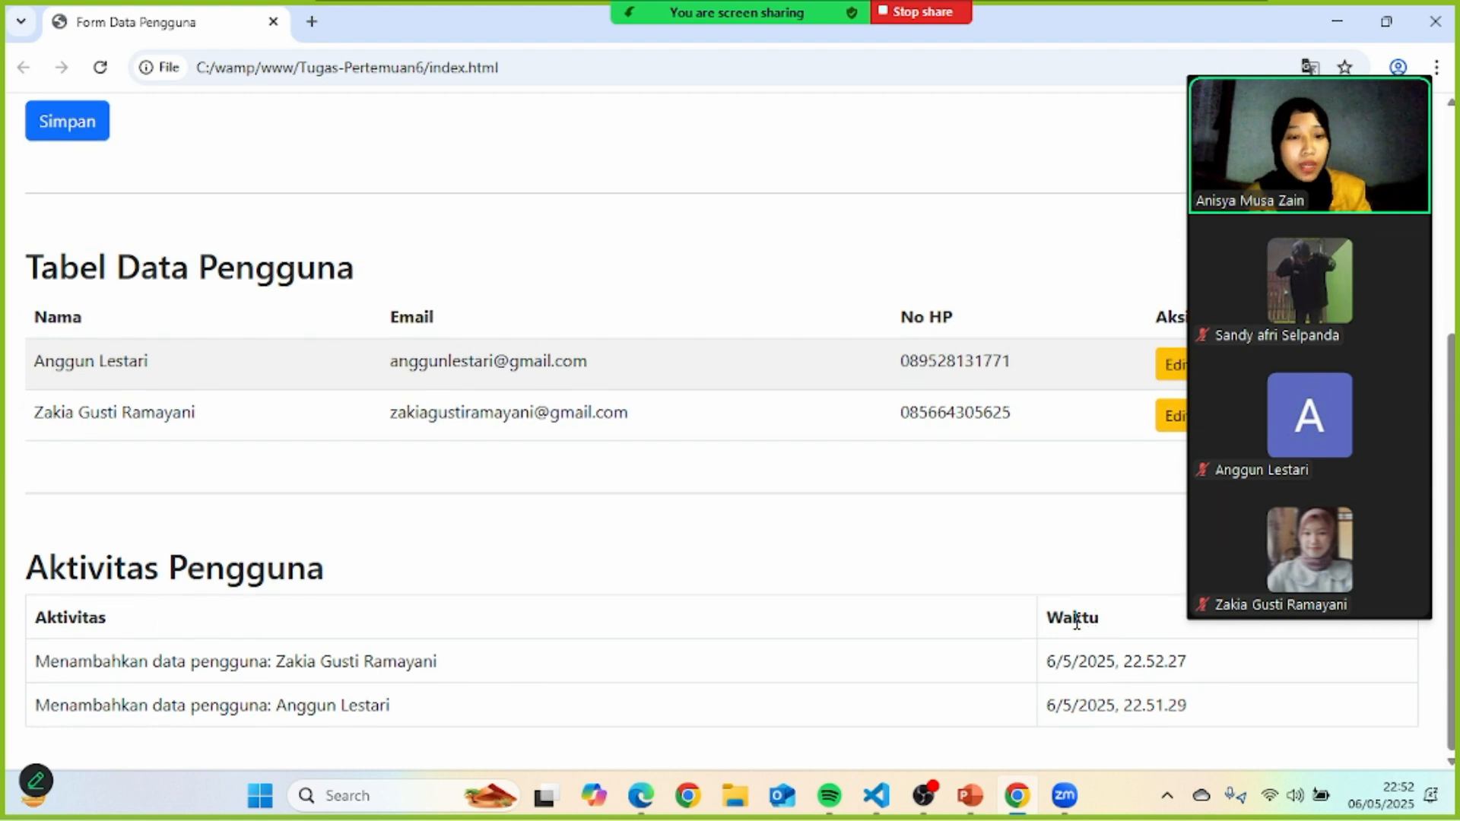
- Enter the third user's full name, email and phone number, then save with Simpan
{"action": "scroll", "coordinate": [662, 365], "scroll_direction": "up", "scroll_amount": 5}
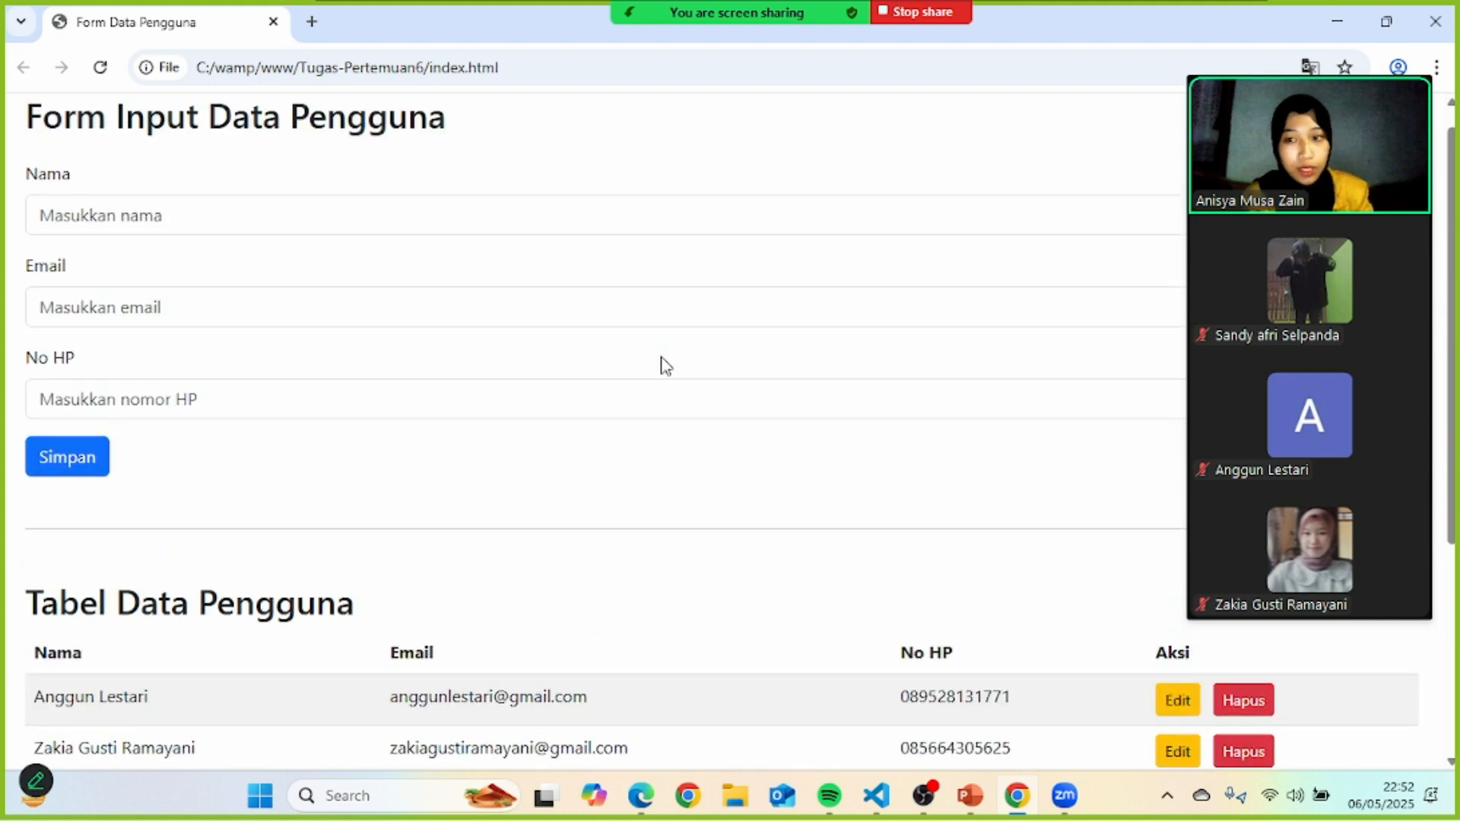
{"action": "left_click", "coordinate": [99, 228]}
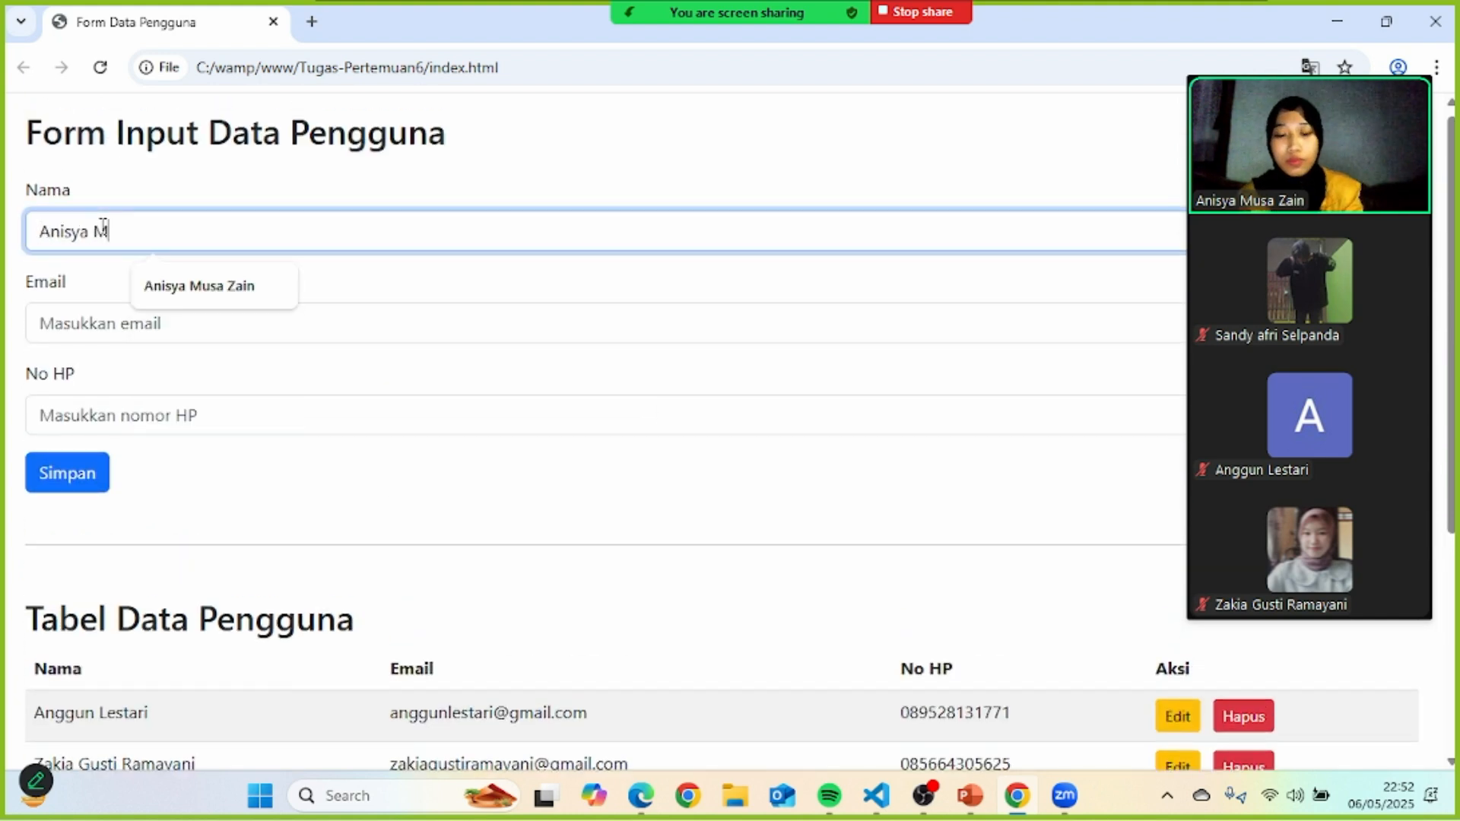
{"action": "left_click", "coordinate": [124, 317]}
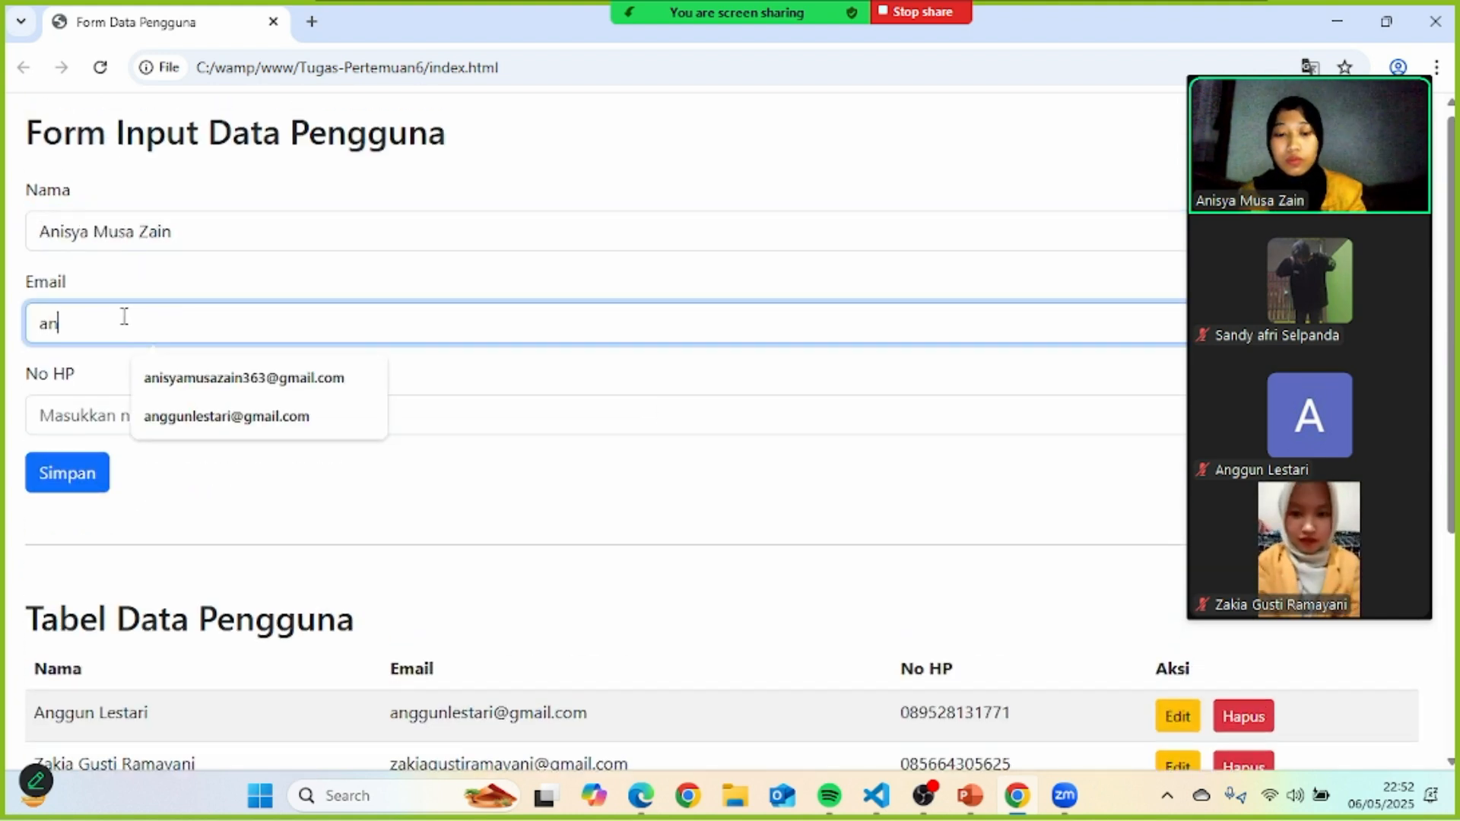
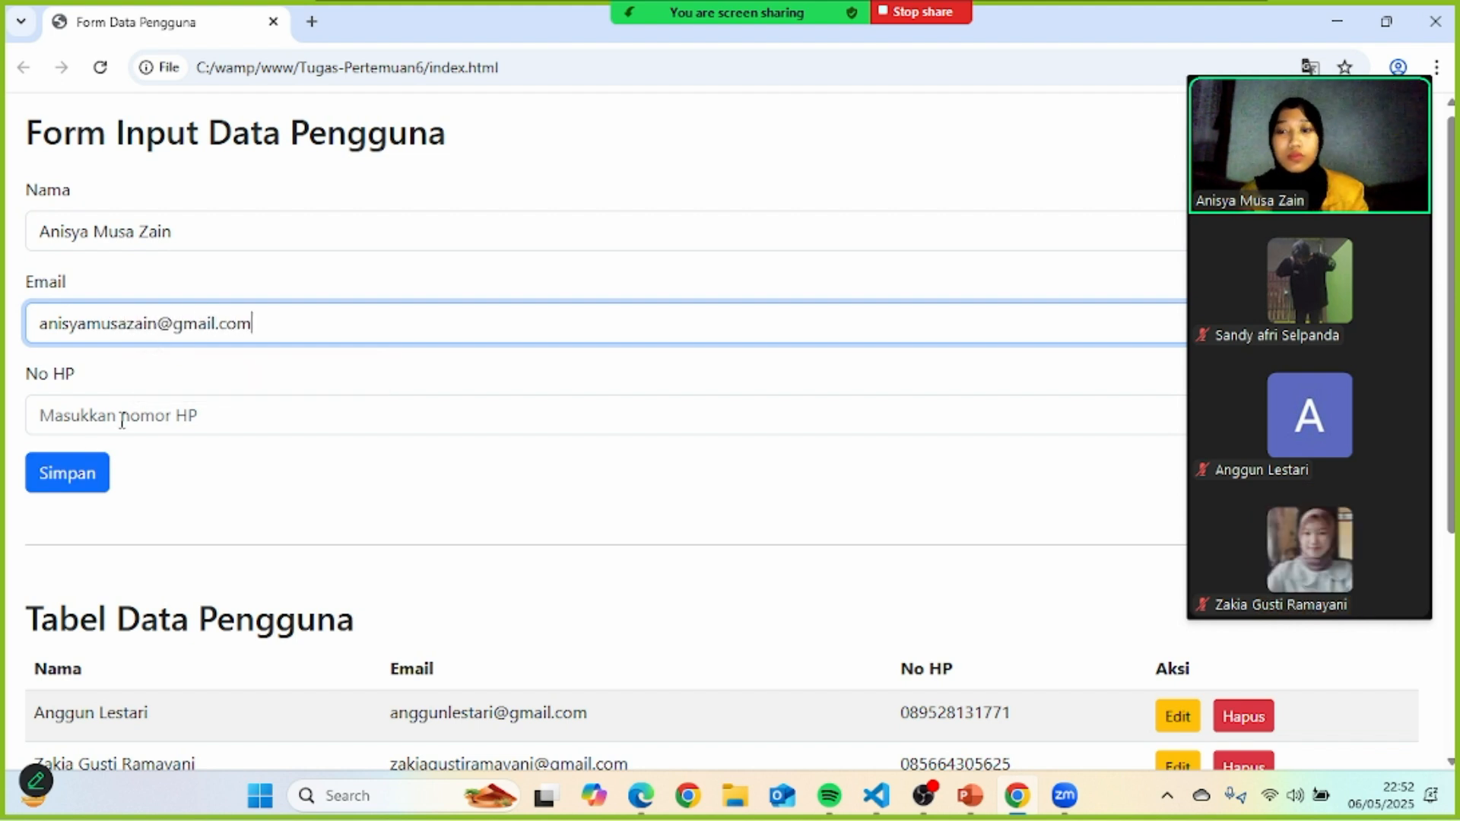
{"action": "left_click", "coordinate": [122, 420]}
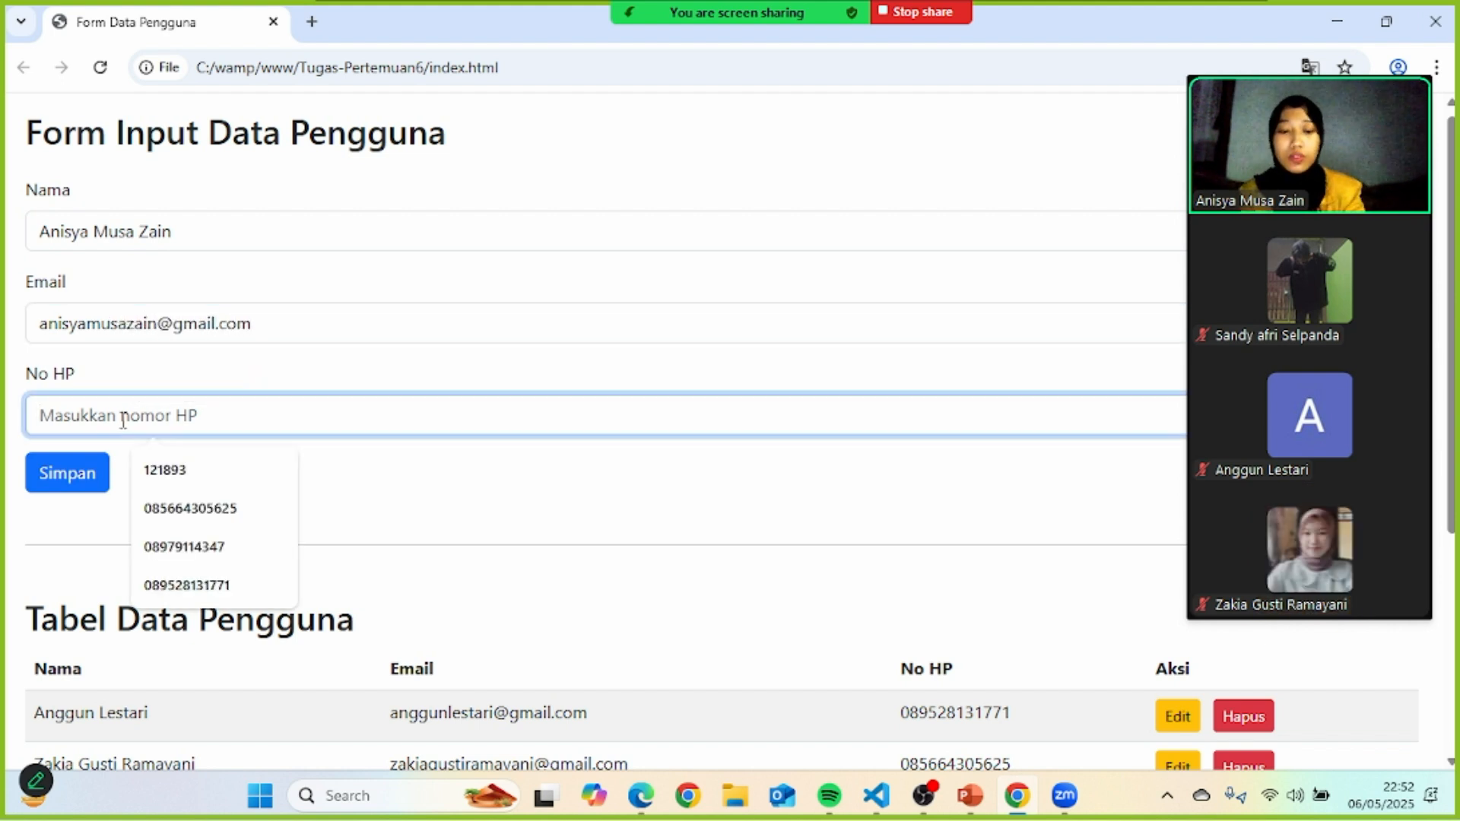
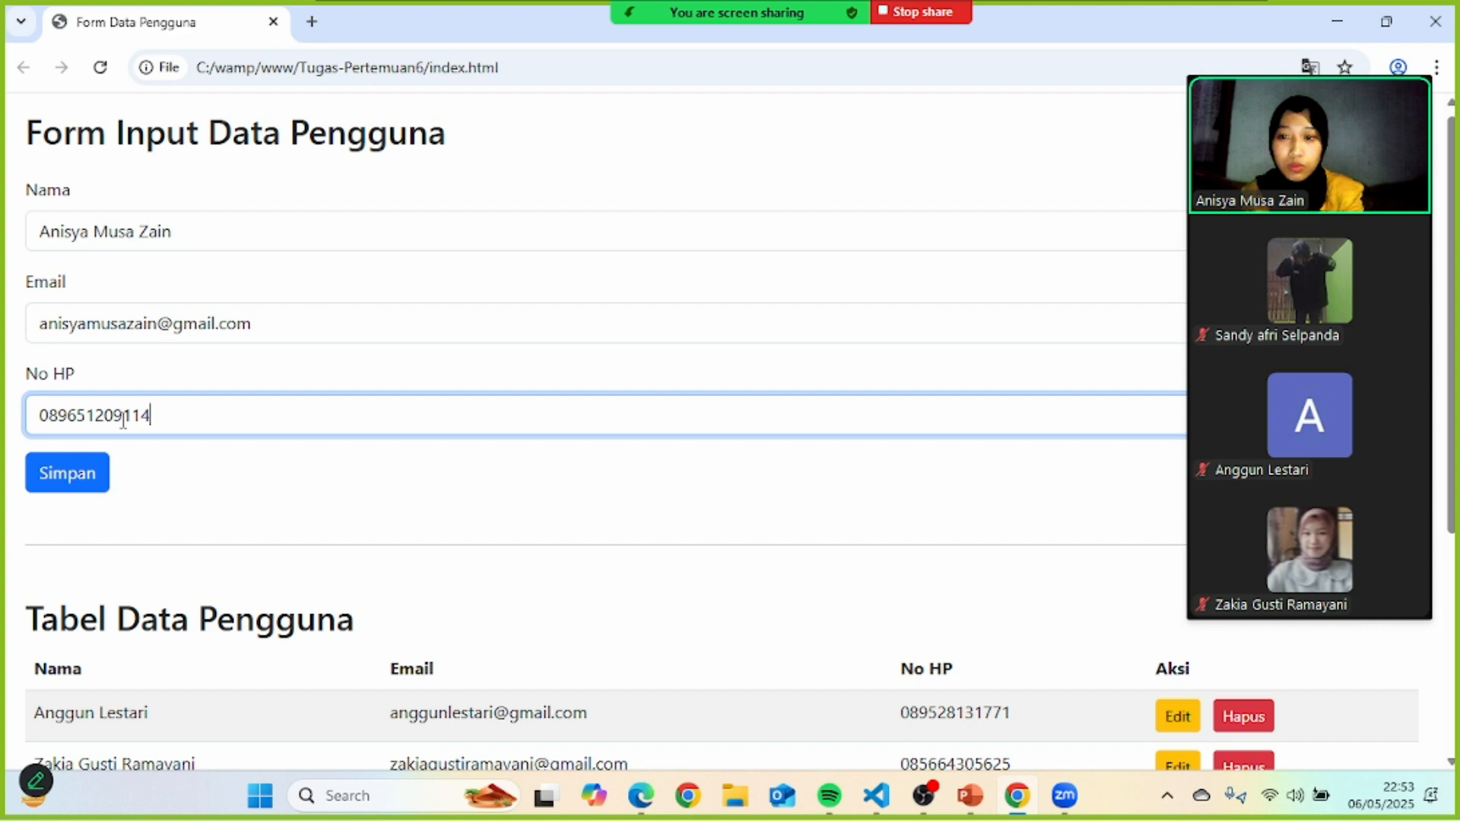
{"action": "left_click", "coordinate": [35, 473]}
{"action": "scroll", "coordinate": [600, 434], "scroll_direction": "down", "scroll_amount": 6}
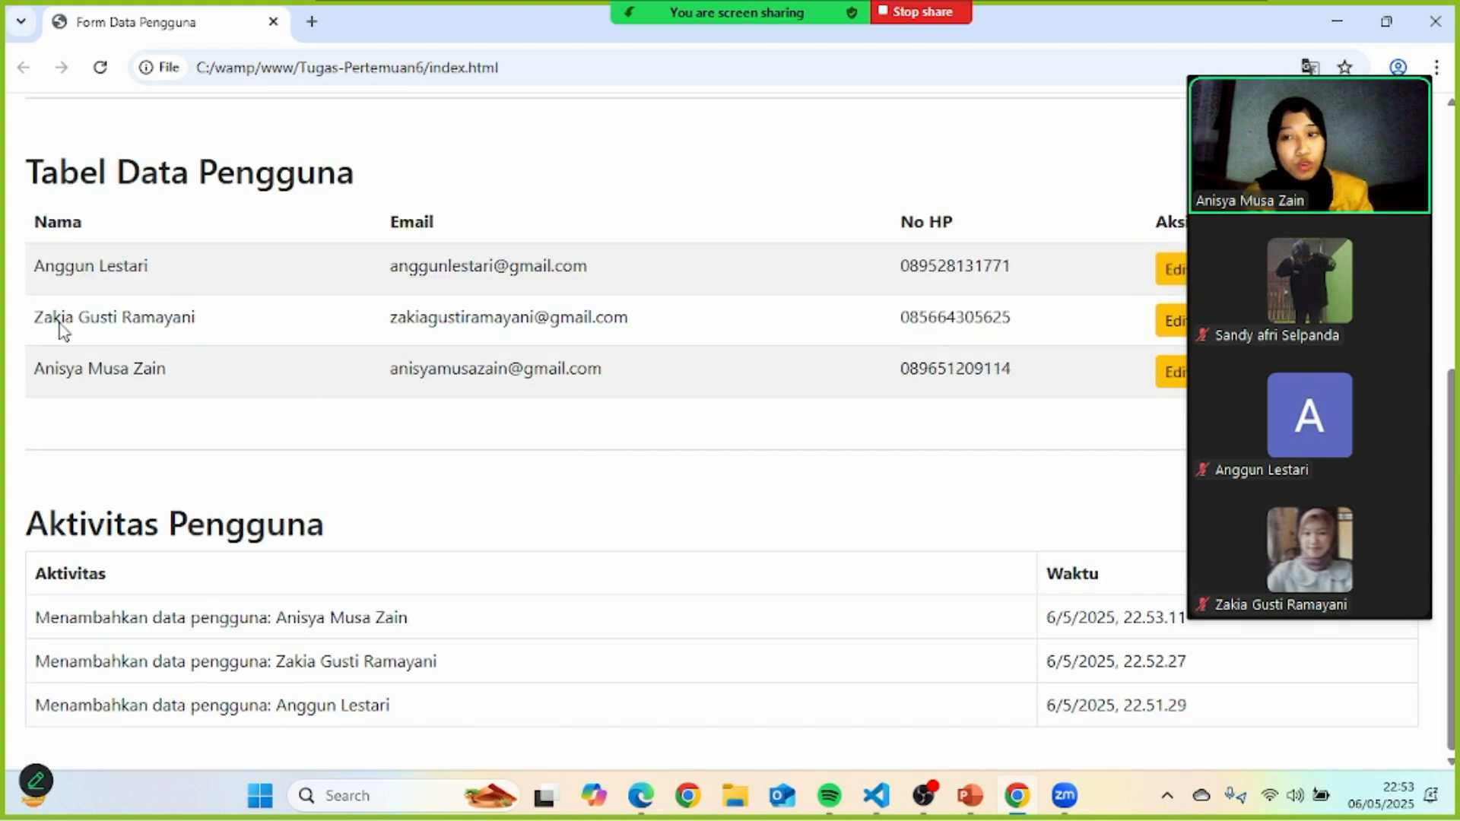
{"action": "scroll", "coordinate": [348, 695], "scroll_direction": "up", "scroll_amount": 6}
- Fill in the fourth user's full name, Gmail address and phone number
{"action": "left_click", "coordinate": [165, 240]}
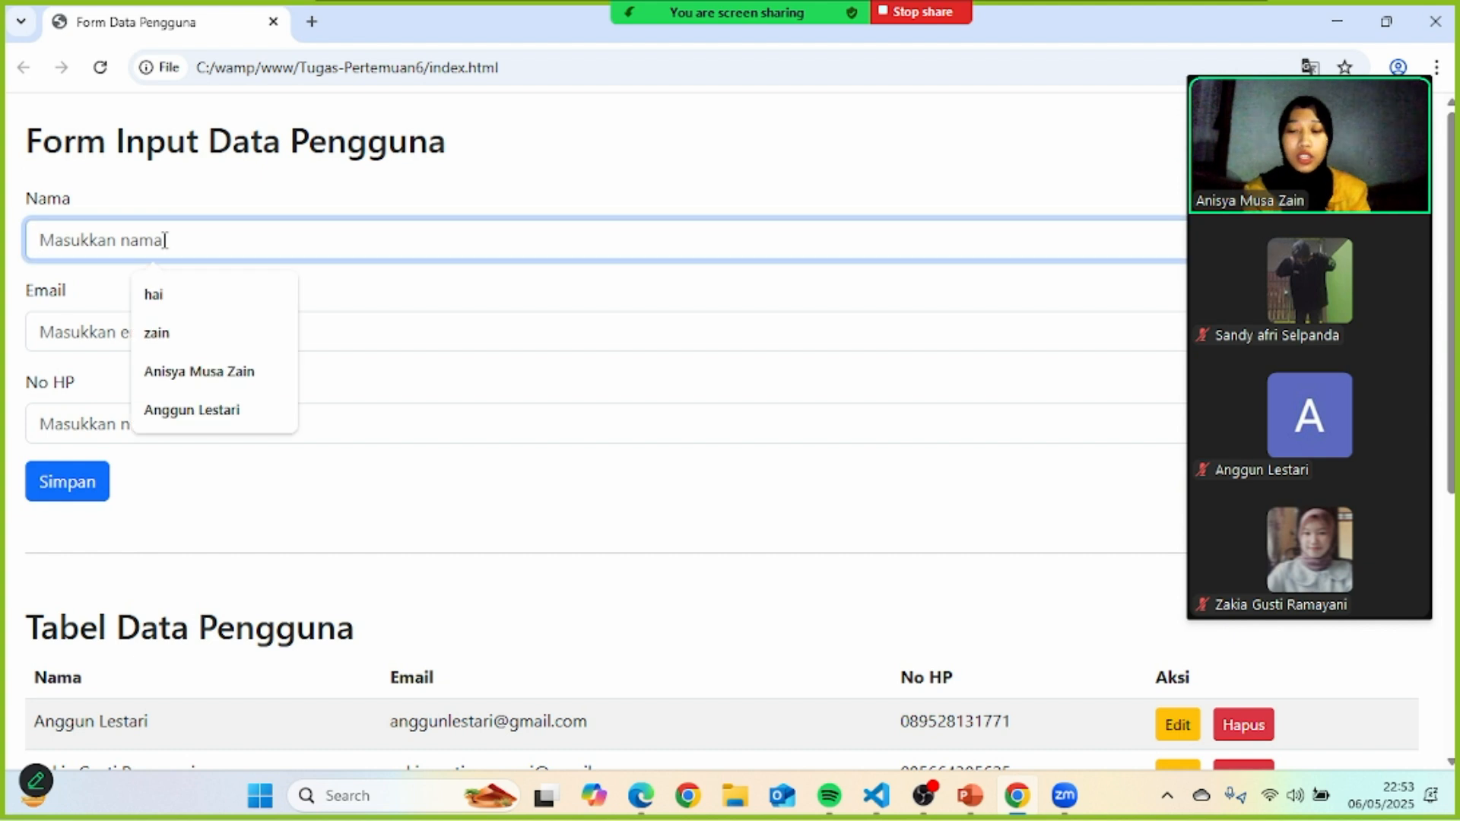
{"action": "type", "text": "s"}
{"action": "key", "text": "BackSpace"}
{"action": "type", "text": "sa"}
{"action": "key", "text": "BackSpace"}
{"action": "key", "text": "BackSpace"}
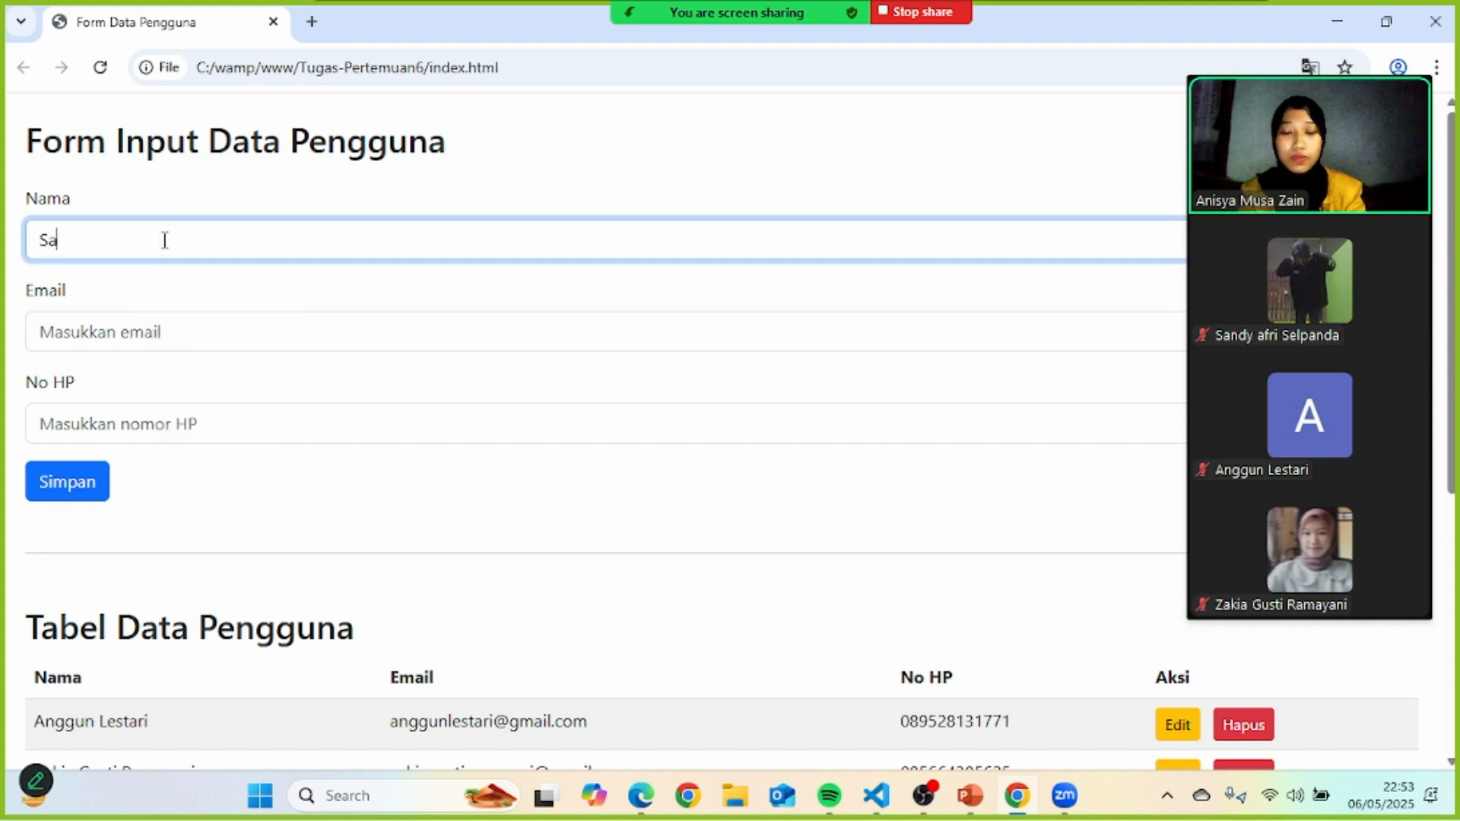
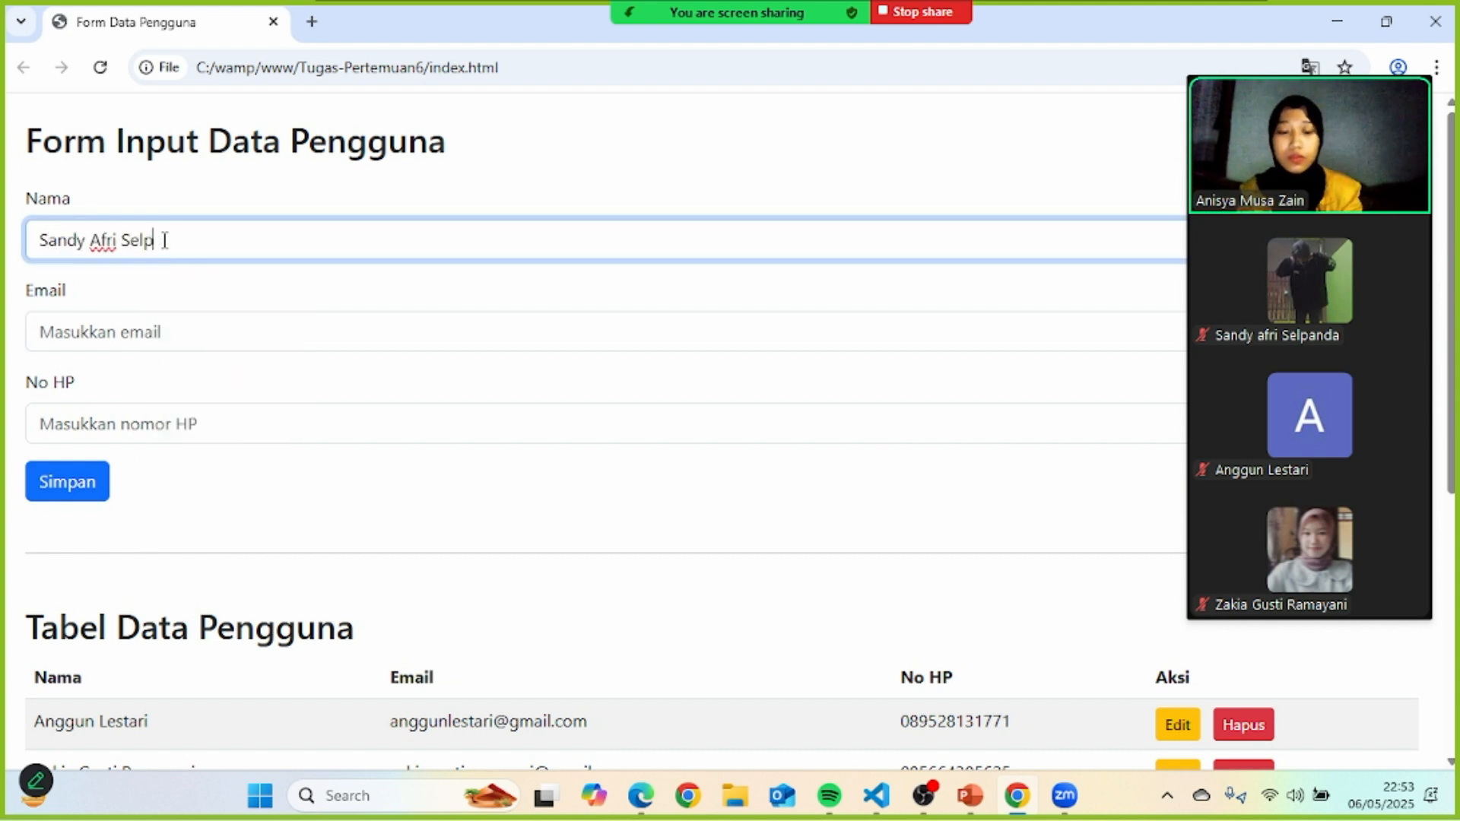
{"action": "left_click", "coordinate": [119, 323]}
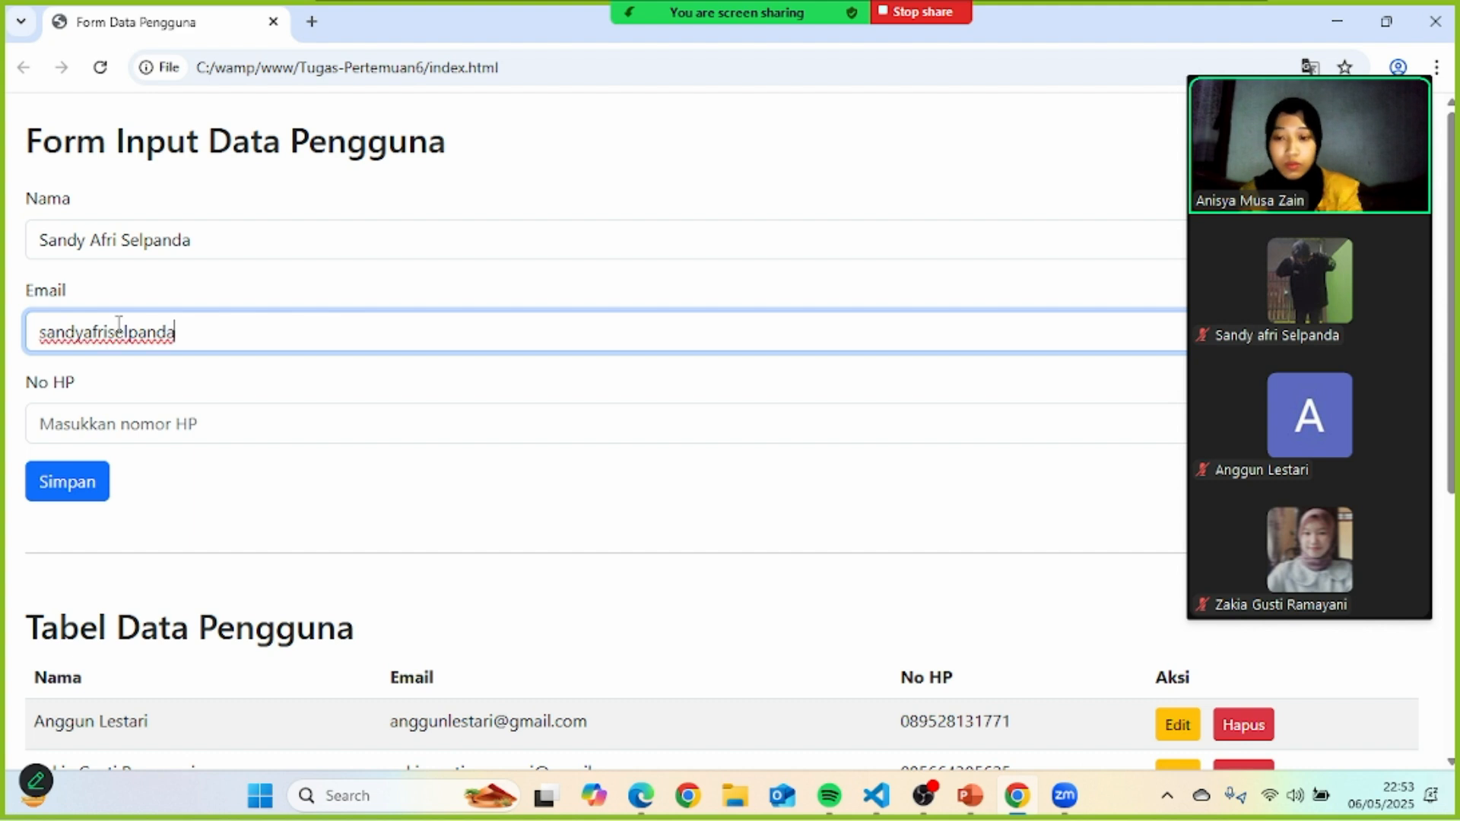
{"action": "left_click", "coordinate": [92, 419]}
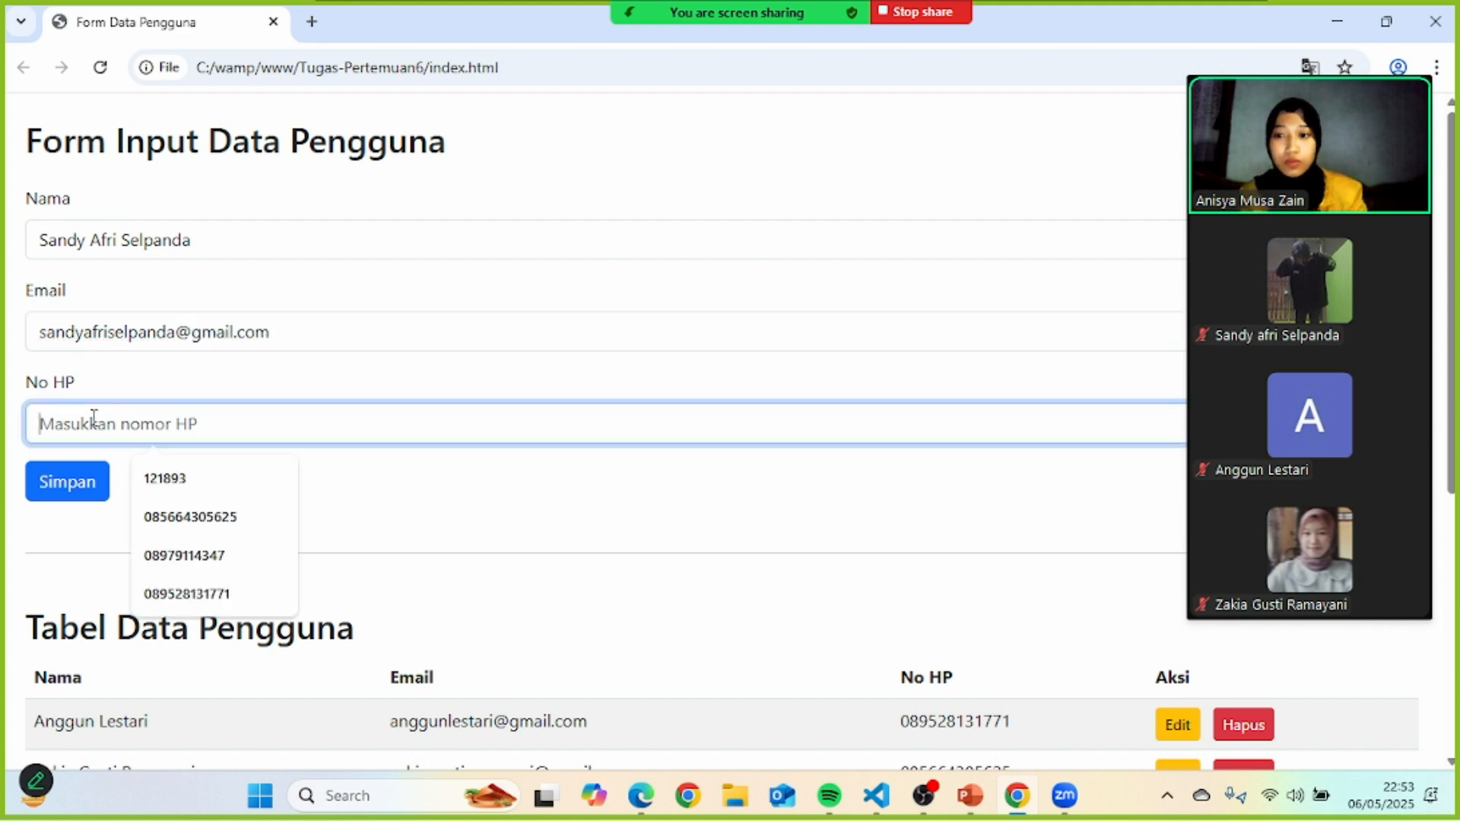
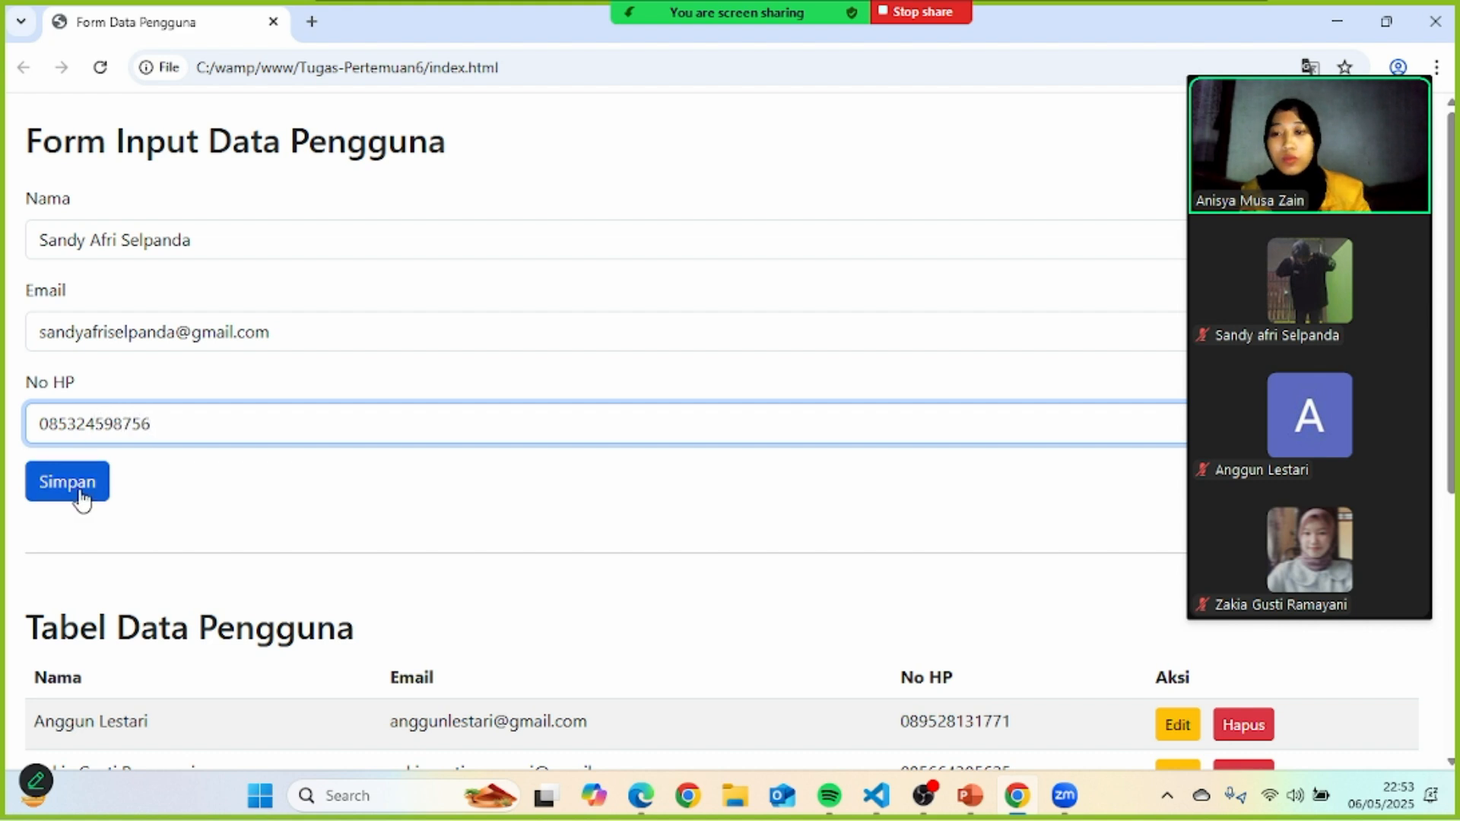
- Save the fourth user and check the new row and its Aktivitas log entry
{"action": "left_click", "coordinate": [76, 494]}
{"action": "scroll", "coordinate": [508, 523], "scroll_direction": "down", "scroll_amount": 7}
{"action": "scroll", "coordinate": [427, 469], "scroll_direction": "up", "scroll_amount": 1}
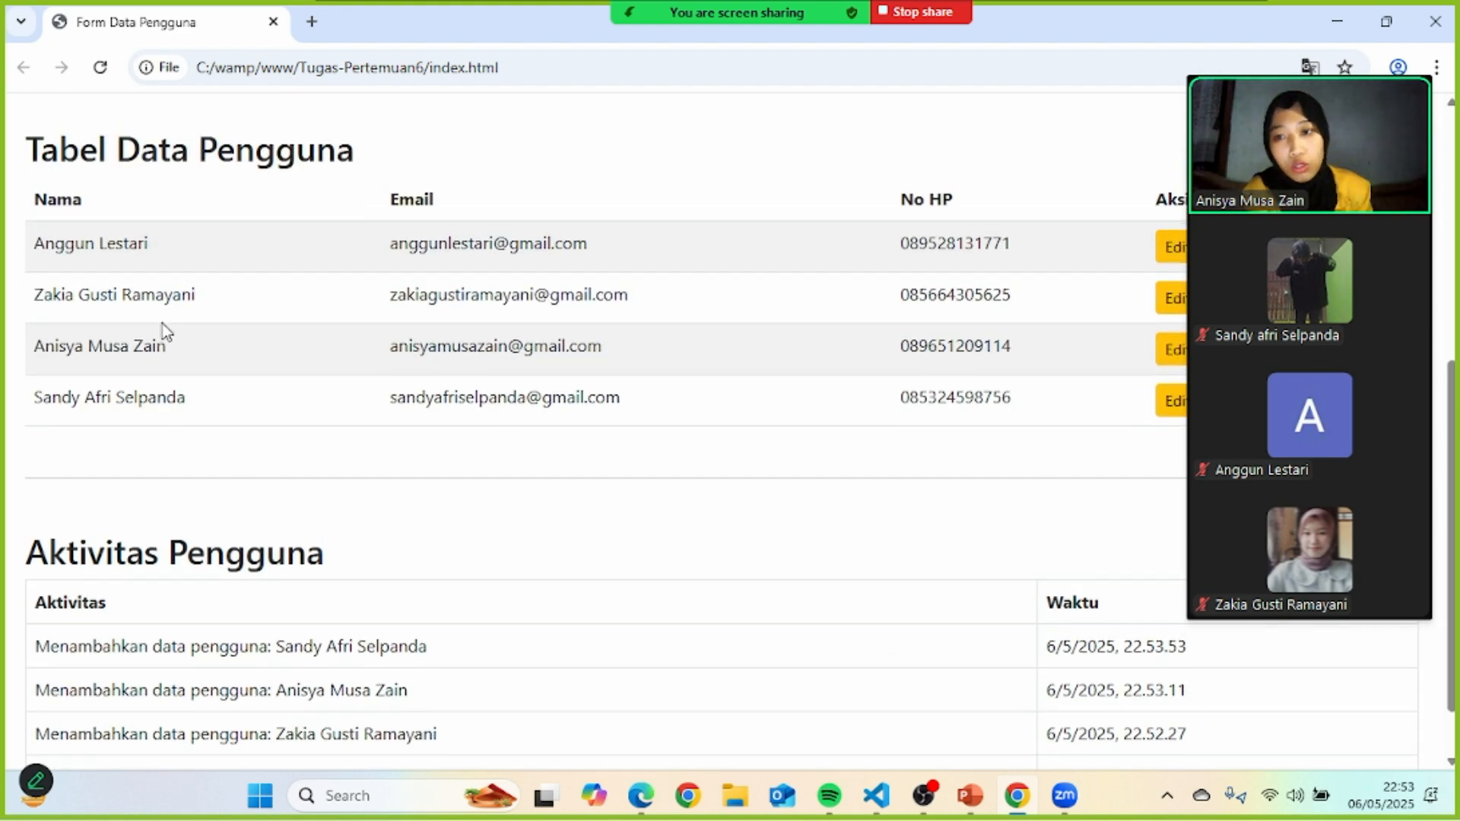
{"action": "scroll", "coordinate": [216, 426], "scroll_direction": "down", "scroll_amount": 1}
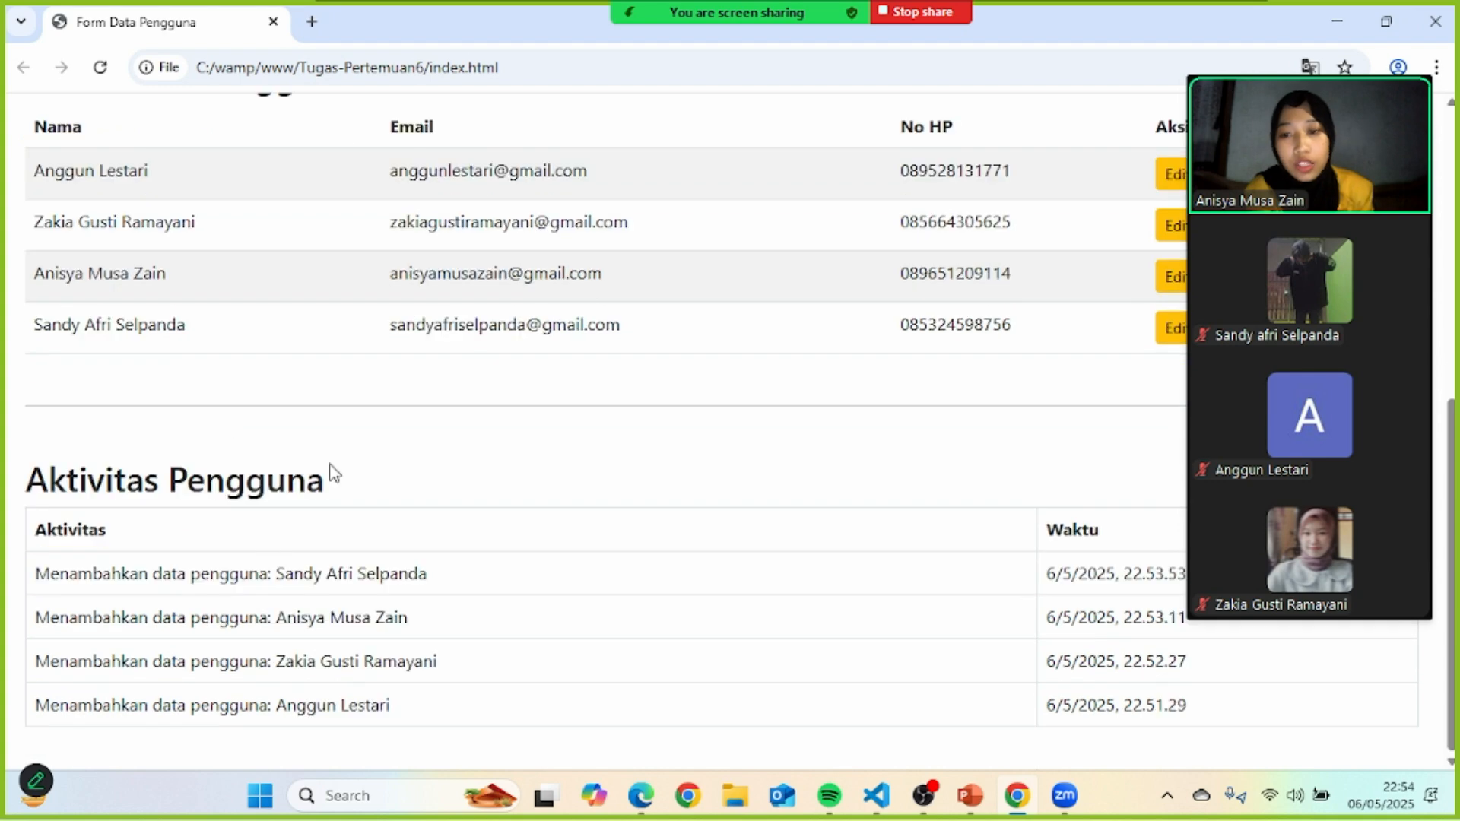
{"action": "scroll", "coordinate": [352, 613], "scroll_direction": "up", "scroll_amount": 4}
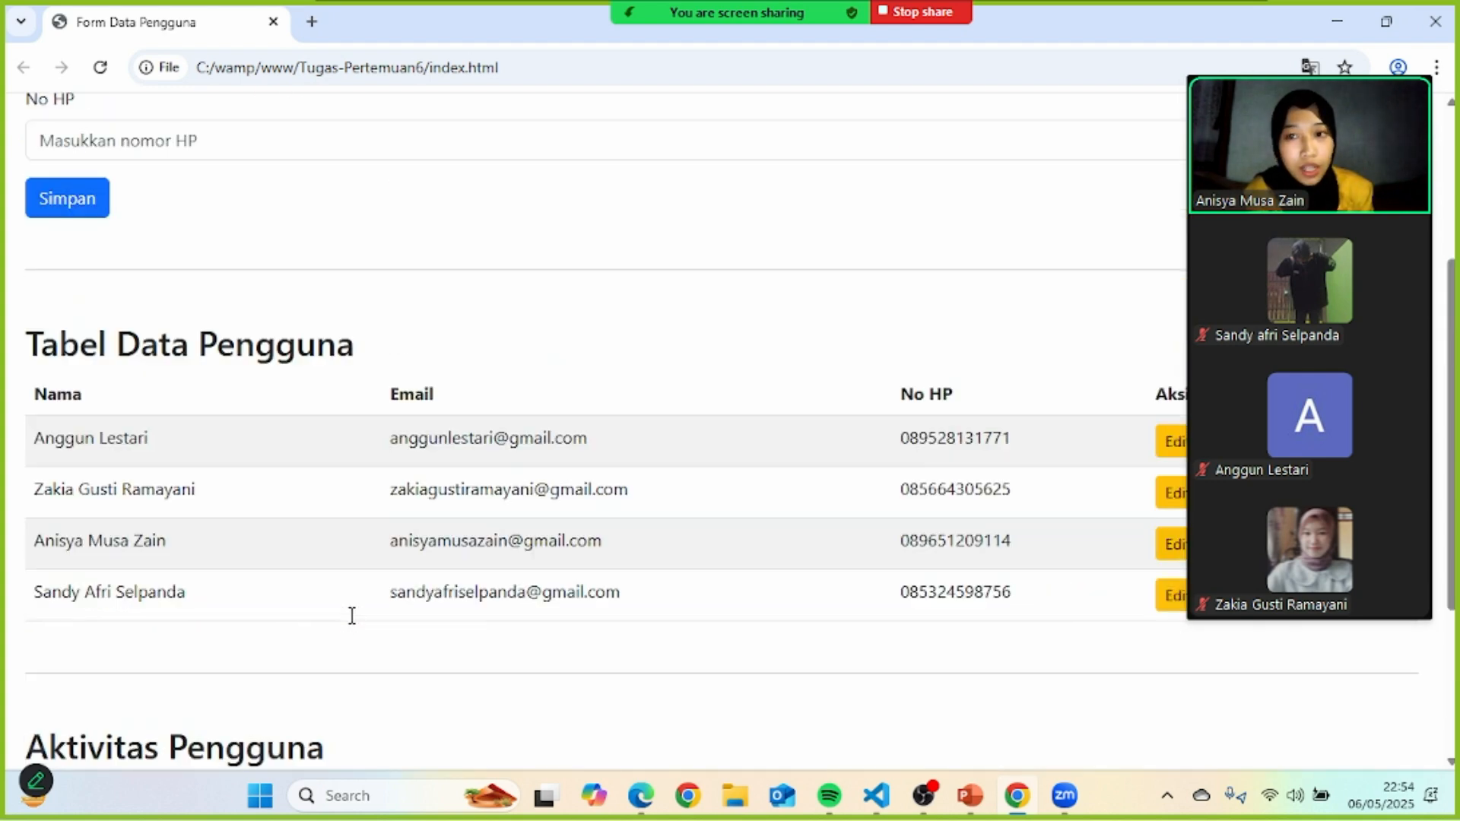
{"action": "scroll", "coordinate": [352, 620], "scroll_direction": "down", "scroll_amount": 1}
{"action": "scroll", "coordinate": [355, 625], "scroll_direction": "up", "scroll_amount": 2}
{"action": "scroll", "coordinate": [352, 624], "scroll_direction": "up", "scroll_amount": 3}
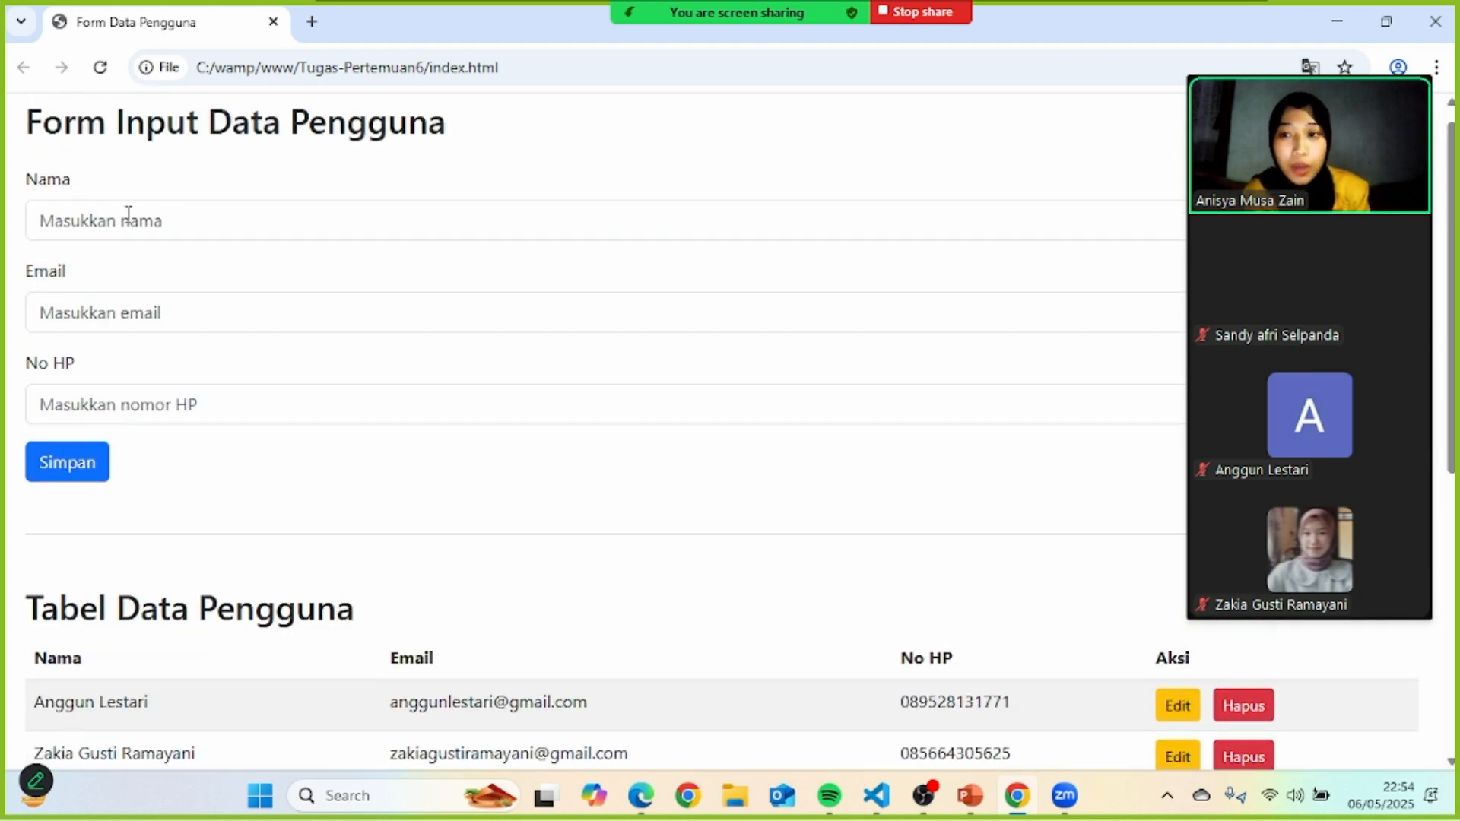
- Add a short-named test user with a Gmail address and phone number
{"action": "left_click", "coordinate": [128, 219]}
{"action": "type", "text": "ara"}
{"action": "left_click", "coordinate": [109, 299]}
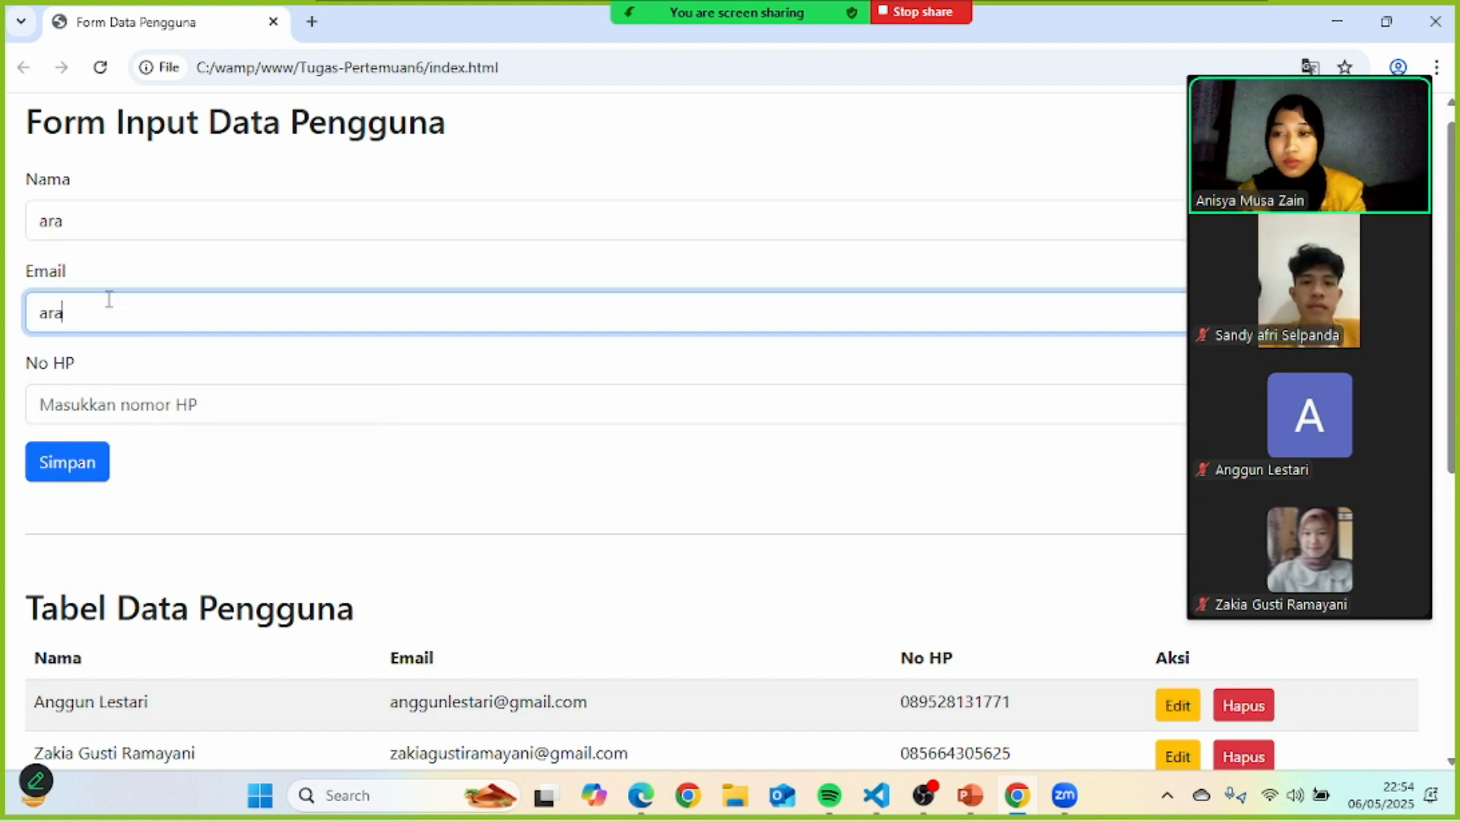
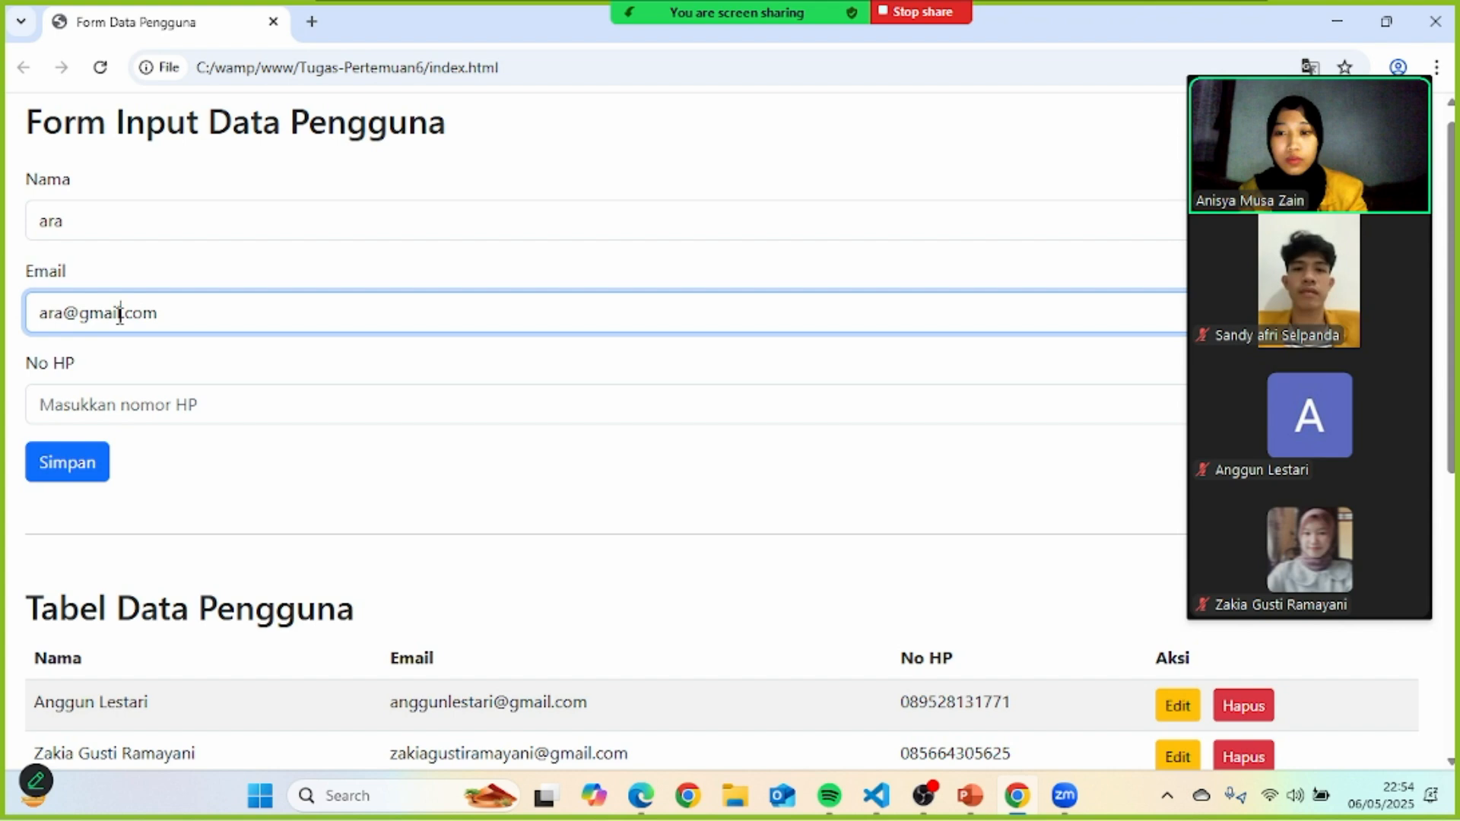
{"action": "left_click", "coordinate": [120, 401]}
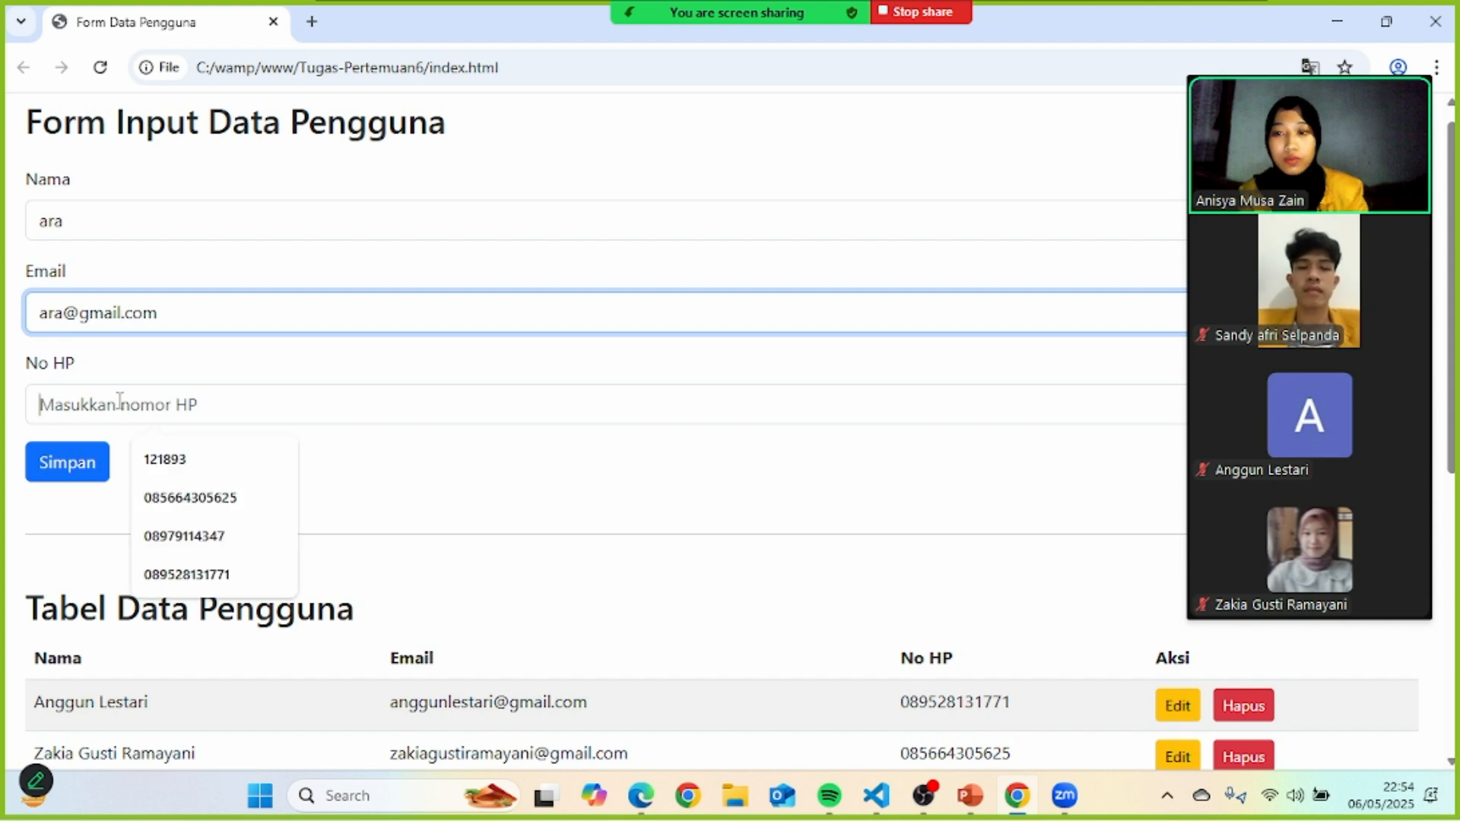
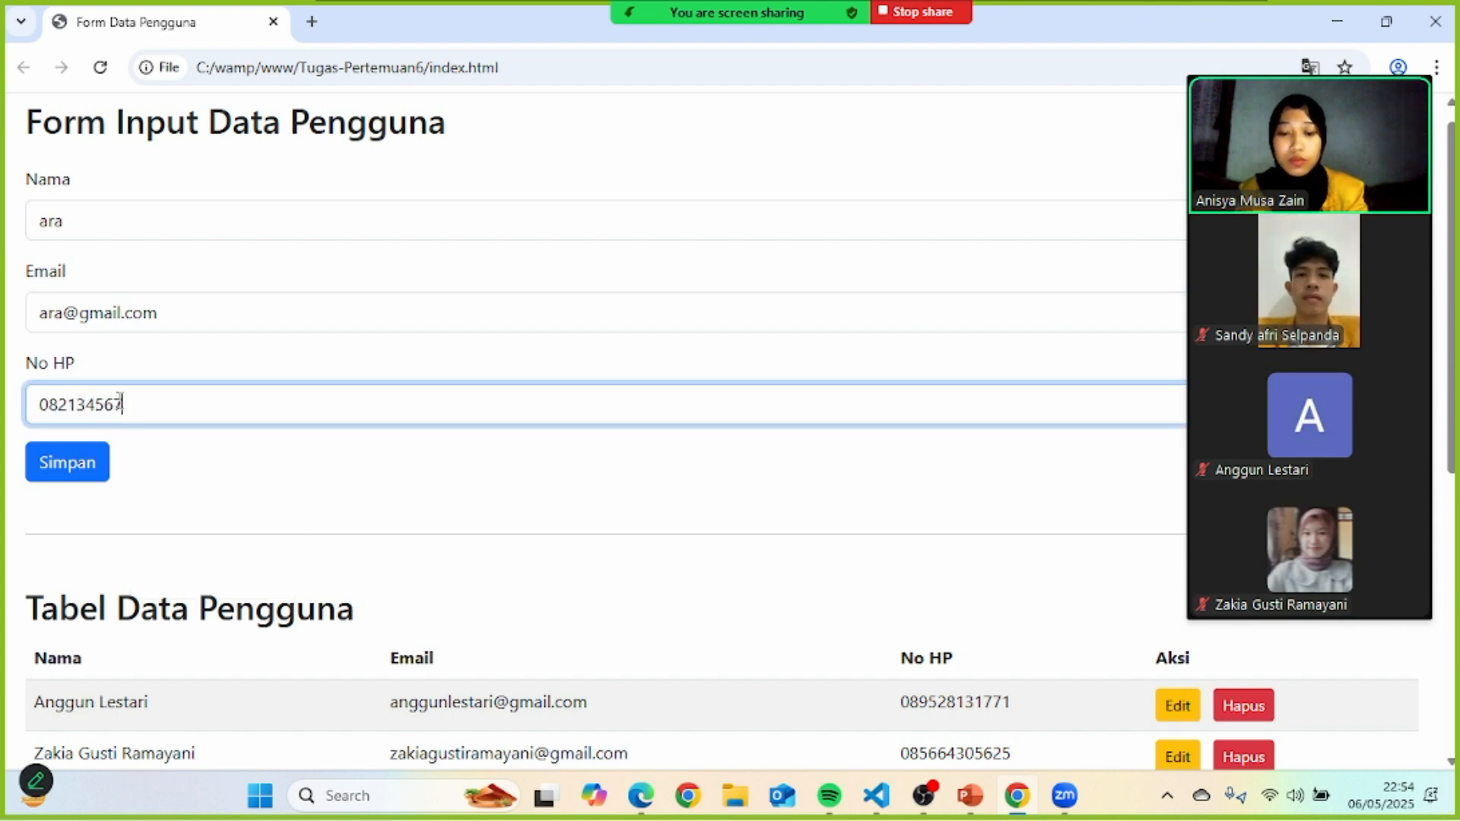
{"action": "left_click", "coordinate": [79, 467]}
{"action": "scroll", "coordinate": [574, 538], "scroll_direction": "down", "scroll_amount": 5}
{"action": "scroll", "coordinate": [575, 538], "scroll_direction": "up", "scroll_amount": 3}
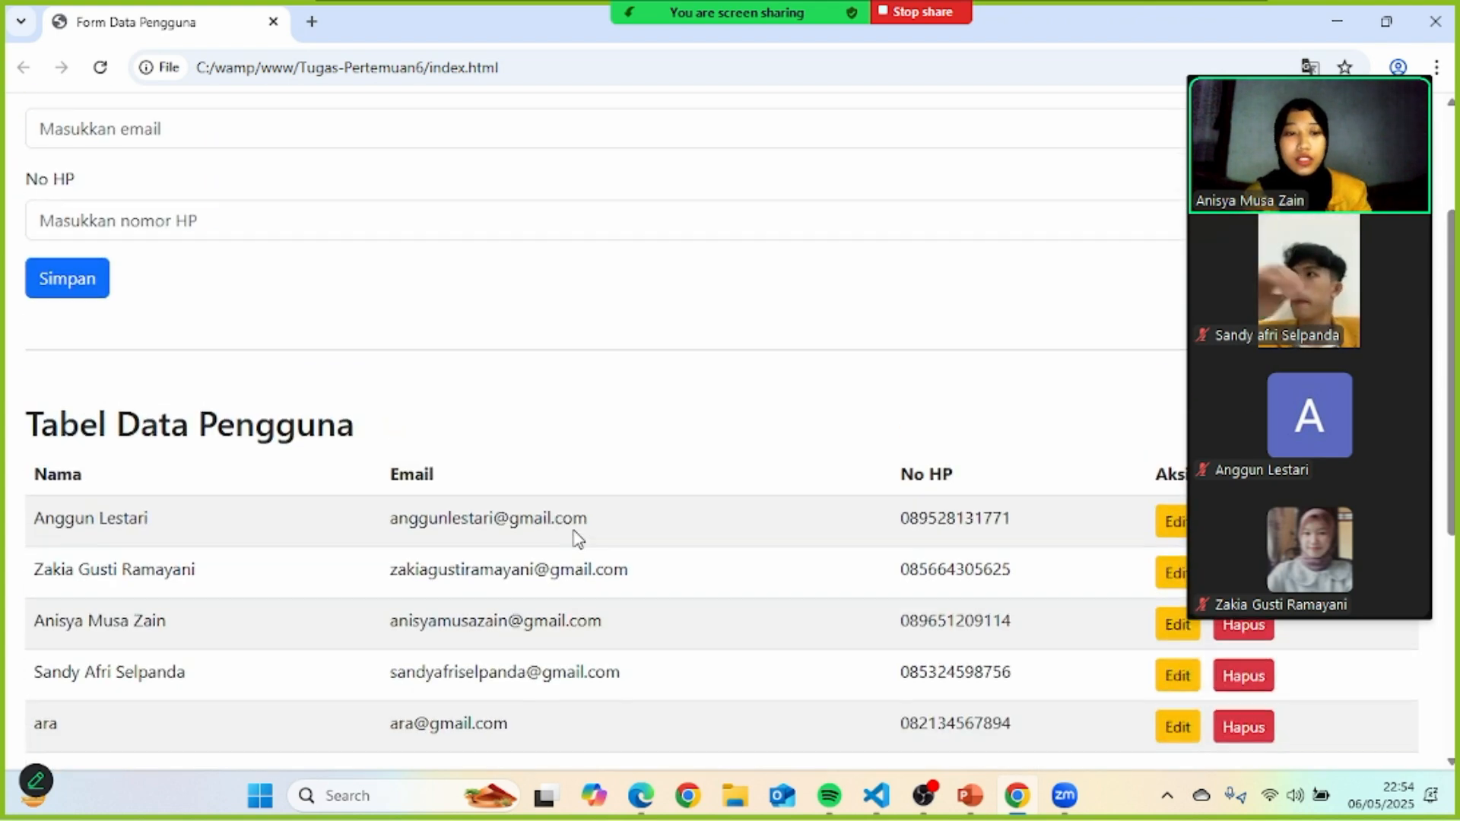
{"action": "scroll", "coordinate": [576, 537], "scroll_direction": "down", "scroll_amount": 1}
- Delete the test user with Hapus and confirm the deletion in the activity log
{"action": "left_click", "coordinate": [1259, 647]}
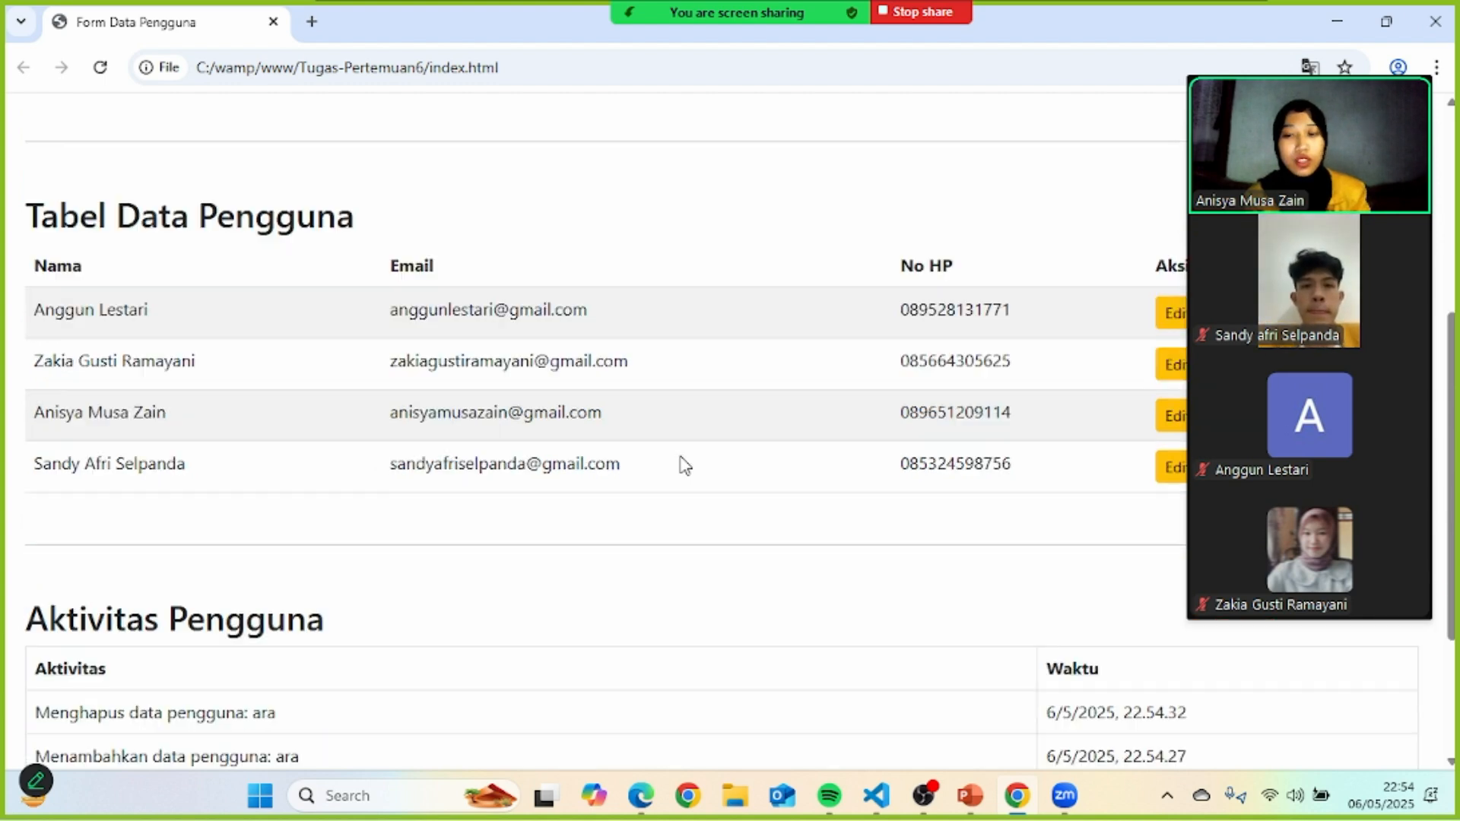
{"action": "scroll", "coordinate": [685, 463], "scroll_direction": "down", "scroll_amount": 3}
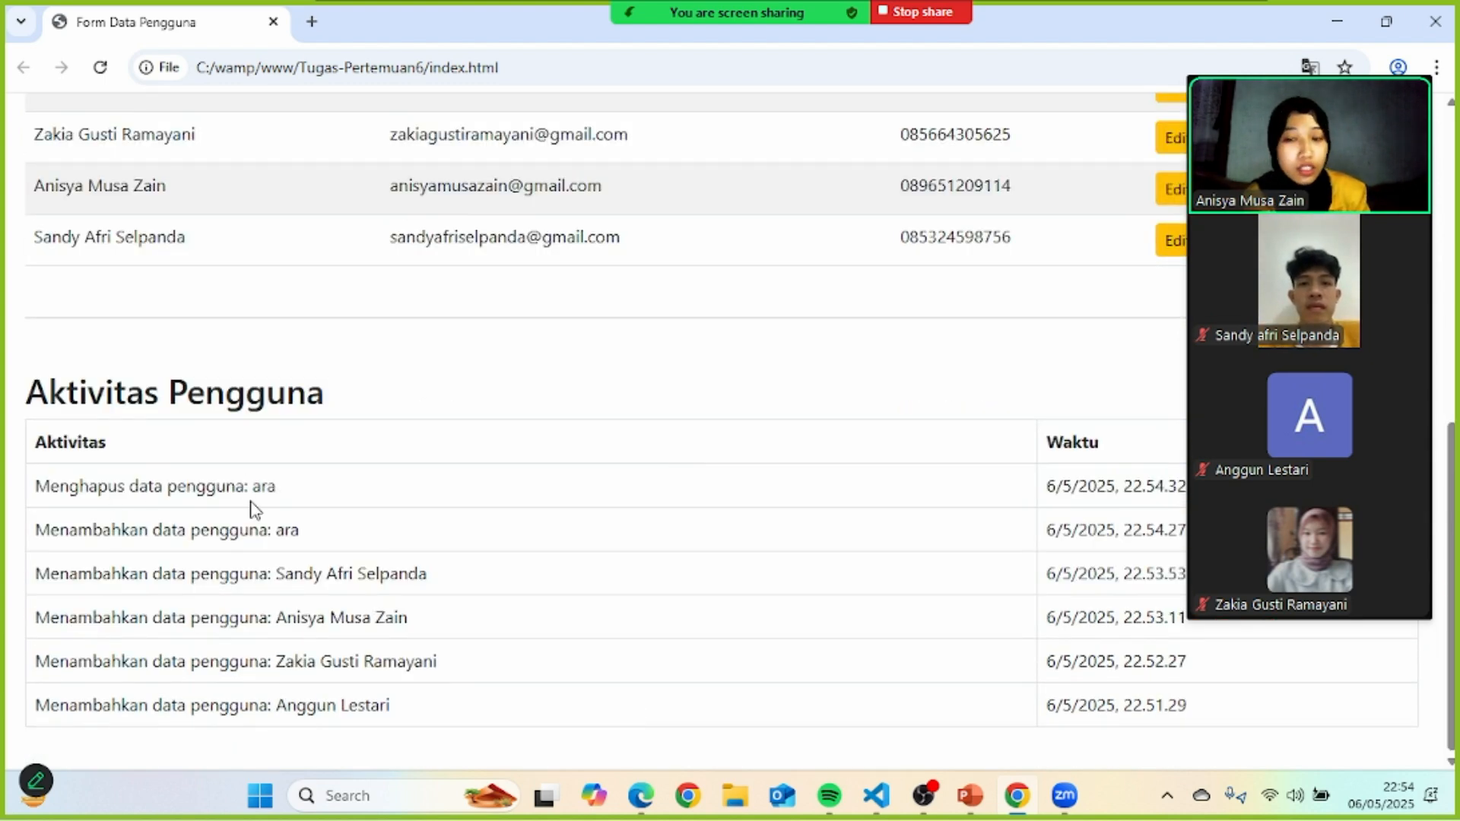
{"action": "scroll", "coordinate": [252, 502], "scroll_direction": "up", "scroll_amount": 1}
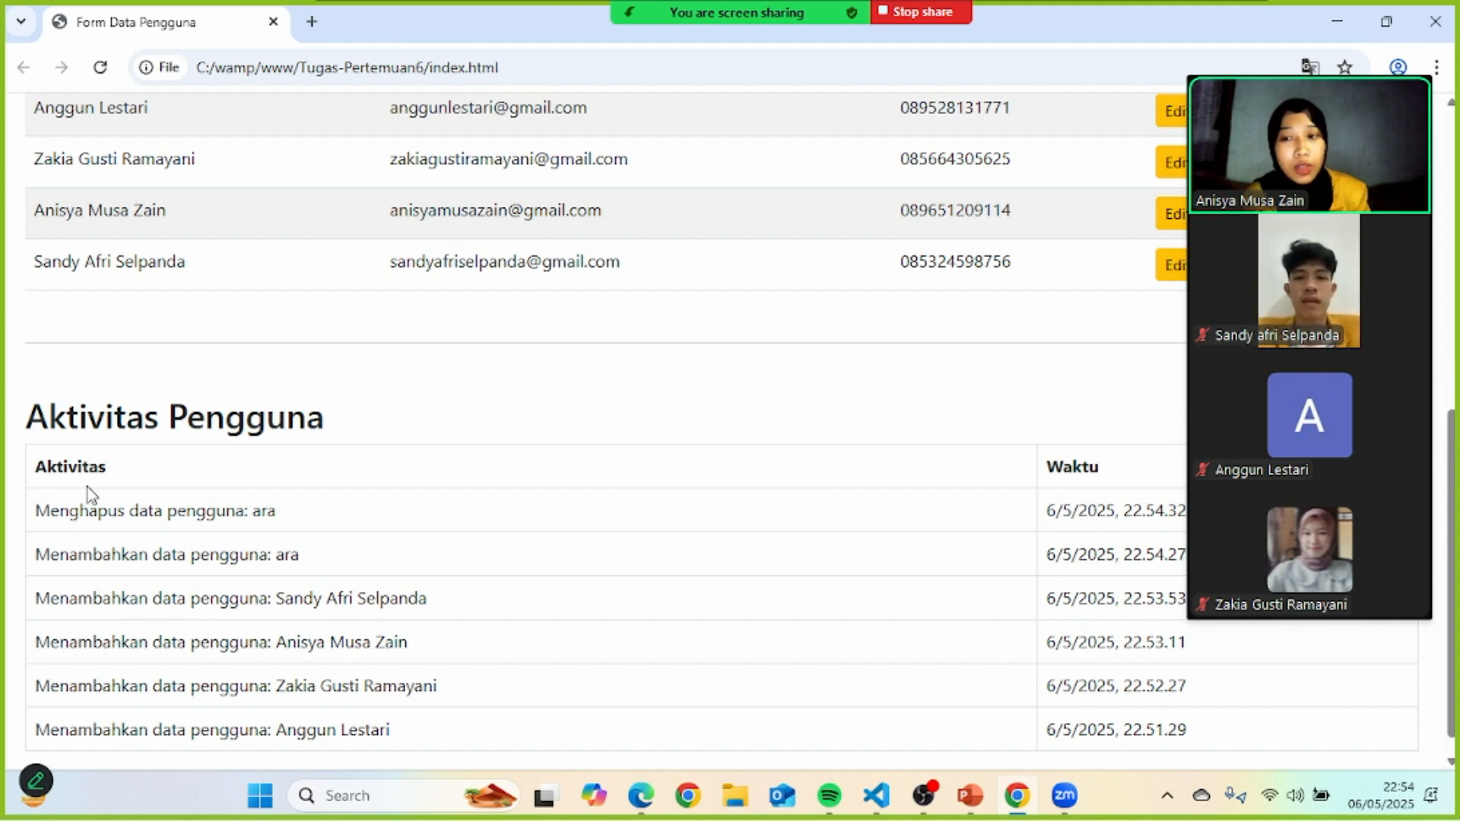
{"action": "scroll", "coordinate": [1028, 565], "scroll_direction": "up", "scroll_amount": 2}
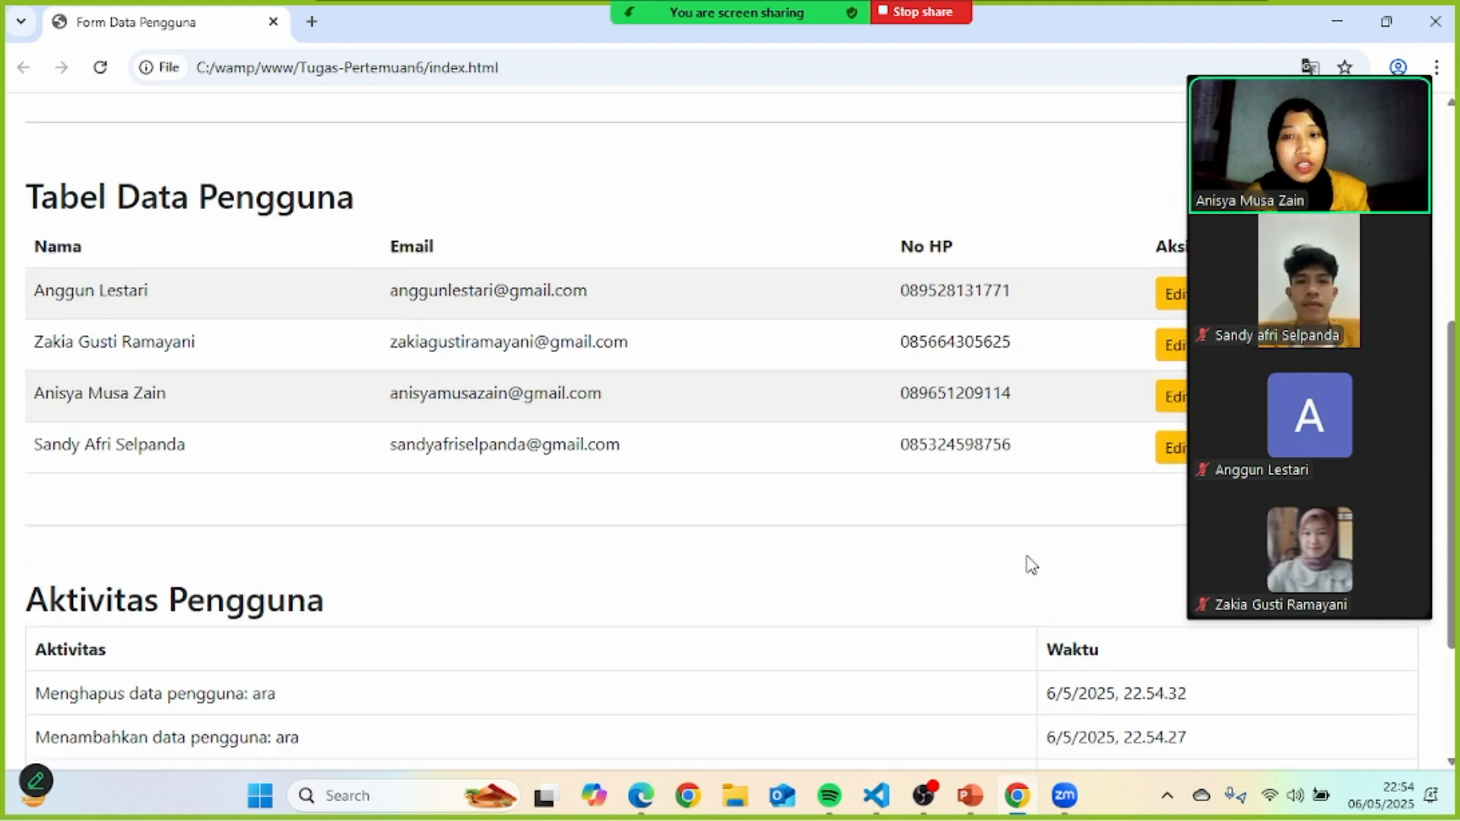
{"action": "scroll", "coordinate": [1028, 564], "scroll_direction": "up", "scroll_amount": 4}
{"action": "scroll", "coordinate": [1028, 565], "scroll_direction": "down", "scroll_amount": 2}
{"action": "scroll", "coordinate": [1029, 564], "scroll_direction": "up", "scroll_amount": 1}
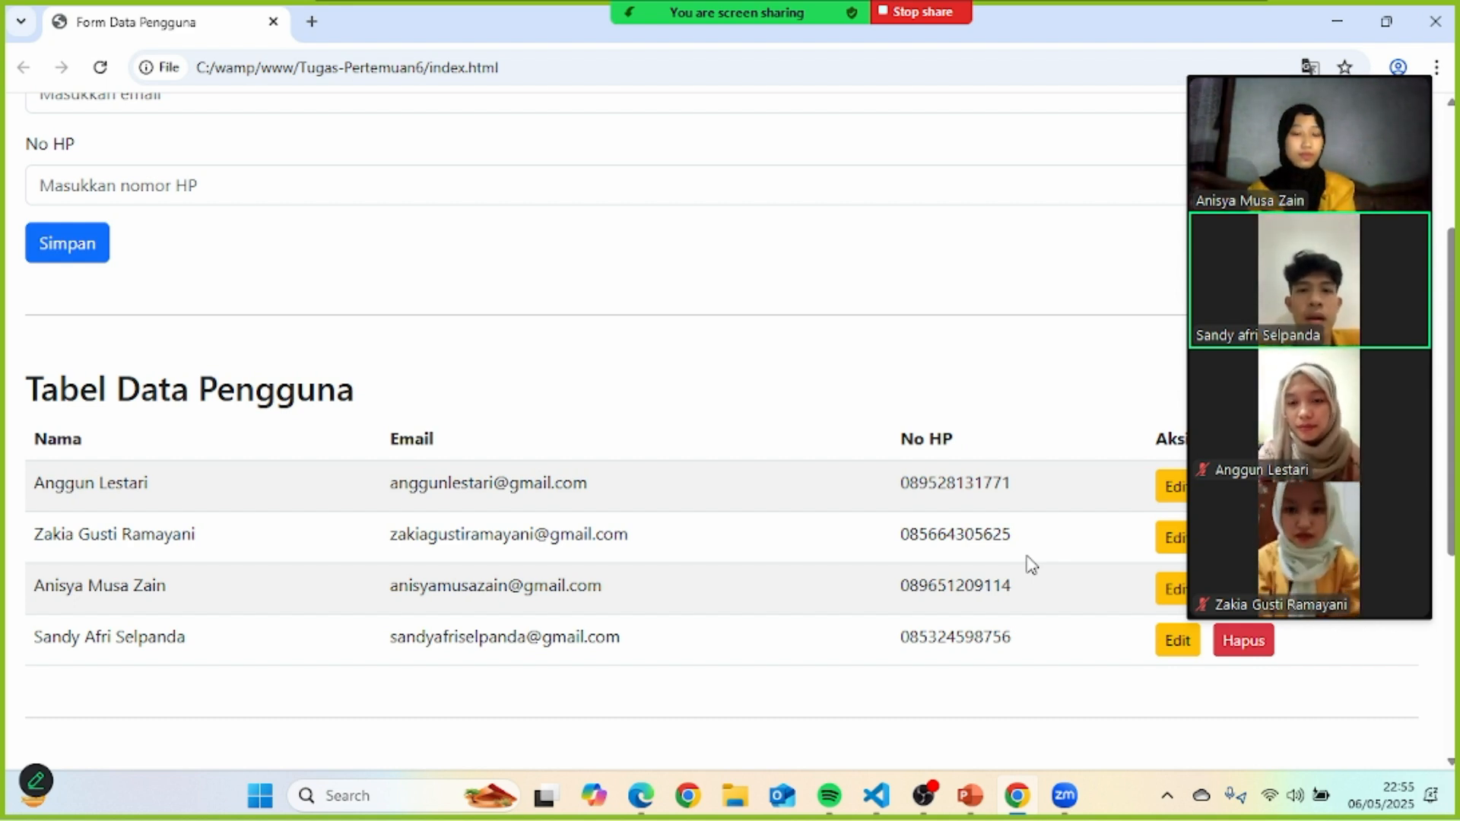
{"action": "scroll", "coordinate": [1031, 565], "scroll_direction": "up", "scroll_amount": 3}
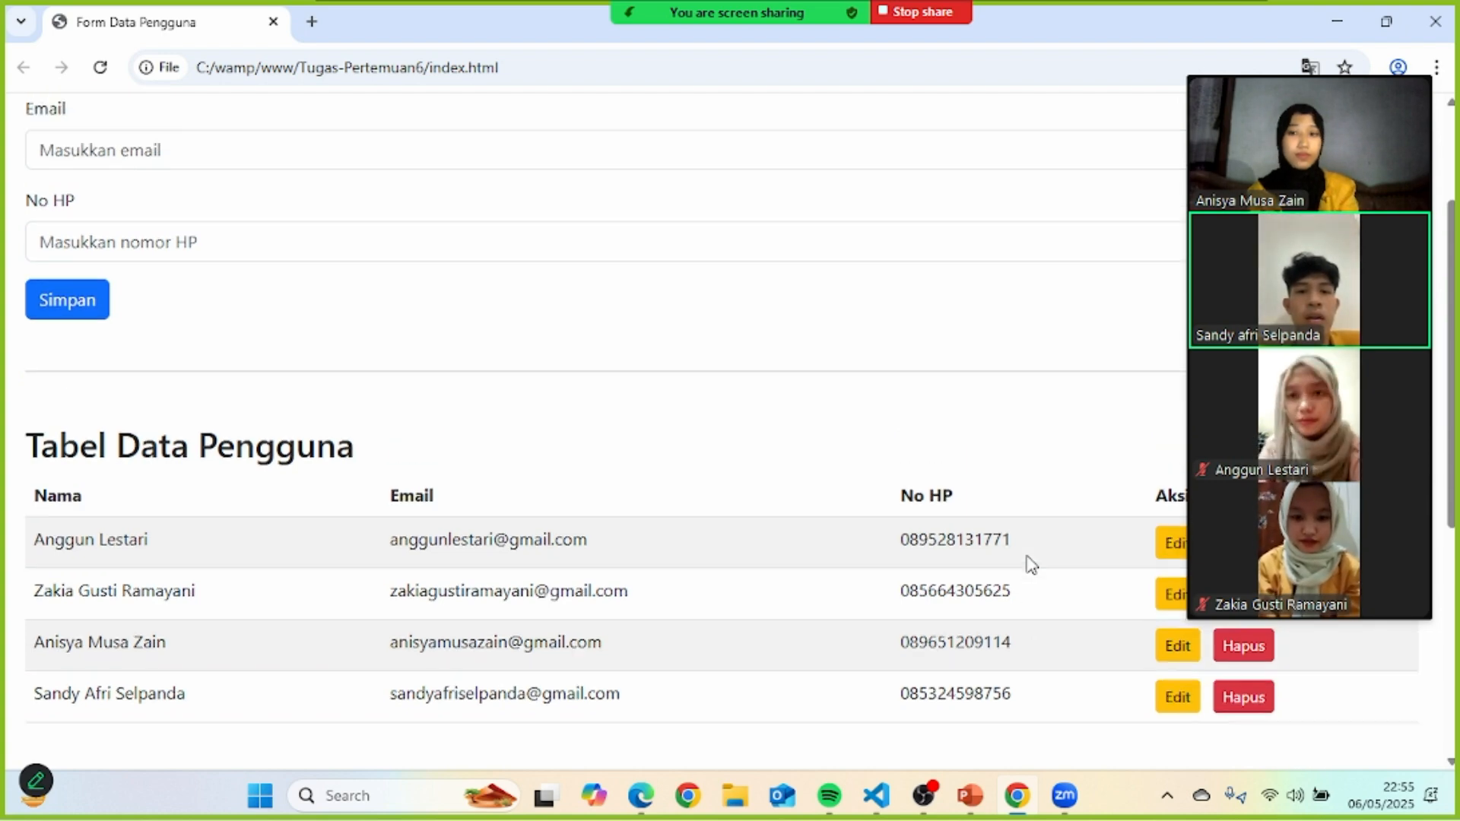
{"action": "scroll", "coordinate": [1032, 565], "scroll_direction": "down", "scroll_amount": 8}
{"action": "scroll", "coordinate": [1031, 565], "scroll_direction": "up", "scroll_amount": 8}
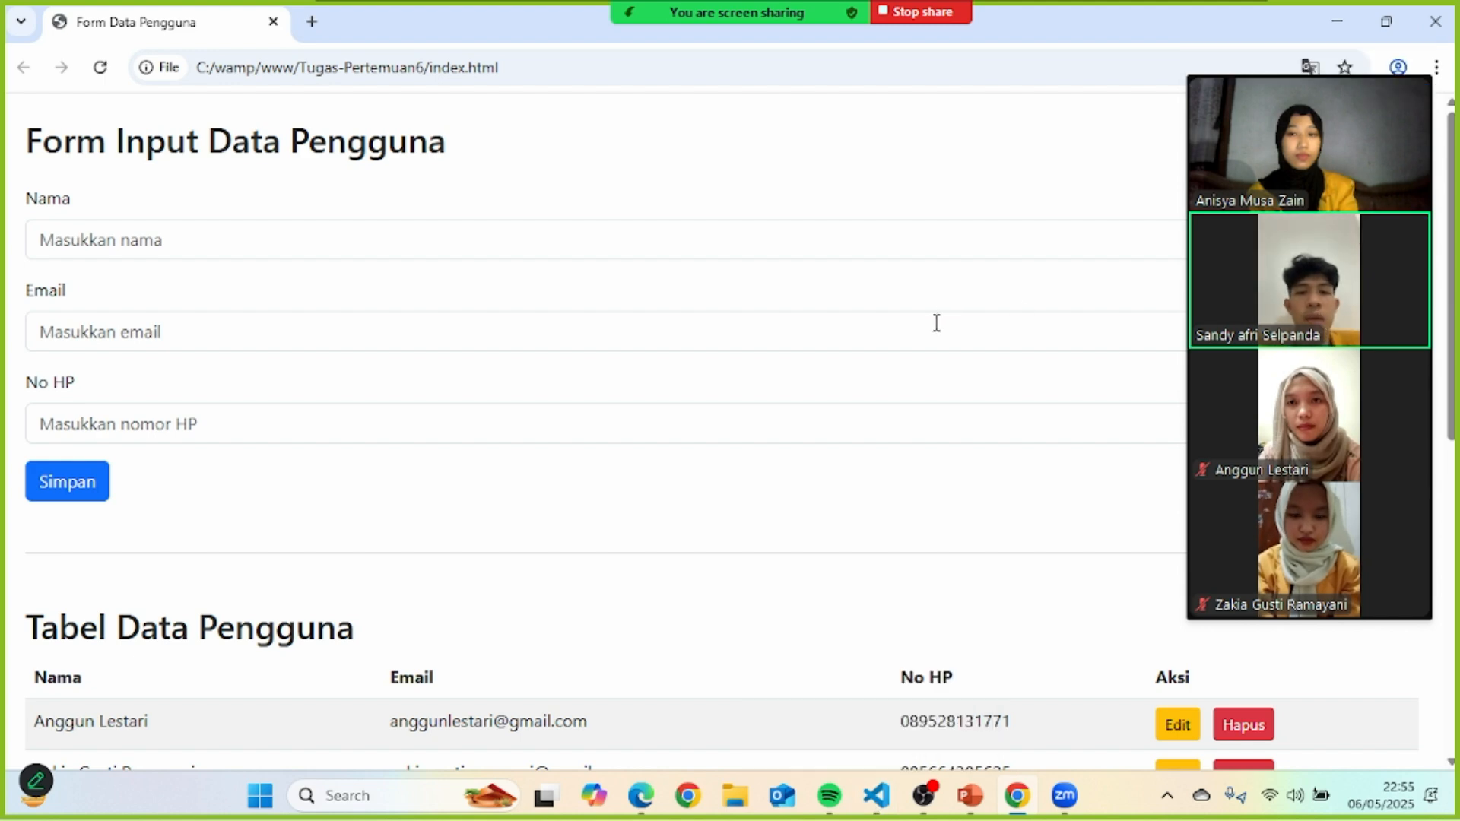
{"action": "scroll", "coordinate": [935, 324], "scroll_direction": "down", "scroll_amount": 8}
{"action": "scroll", "coordinate": [935, 324], "scroll_direction": "up", "scroll_amount": 2}
{"action": "scroll", "coordinate": [936, 324], "scroll_direction": "up", "scroll_amount": 6}
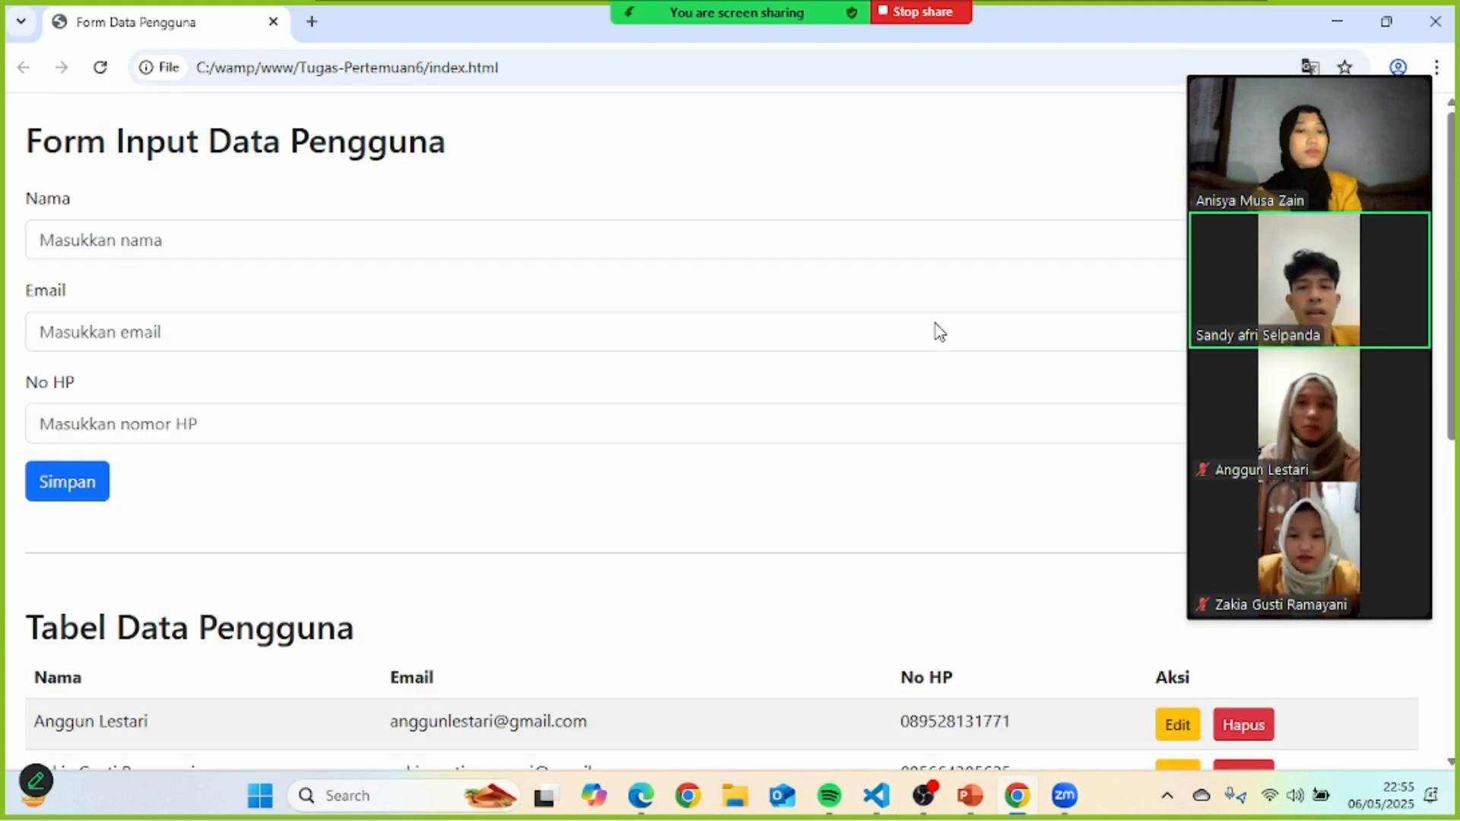